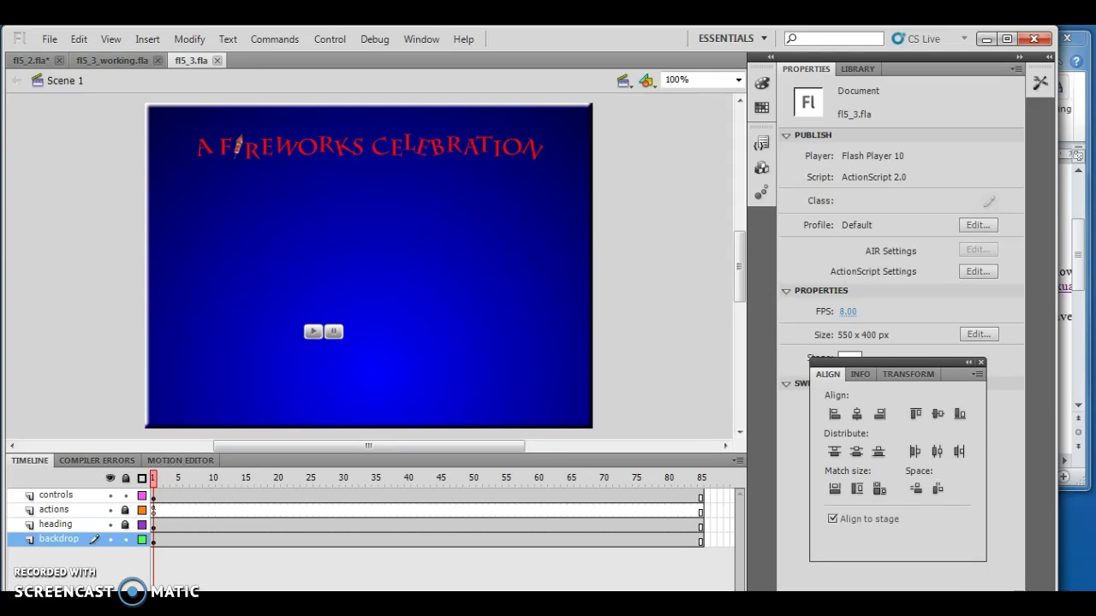
Insert a new layer above the controls layer and name it 'video'
left_click(59, 496)
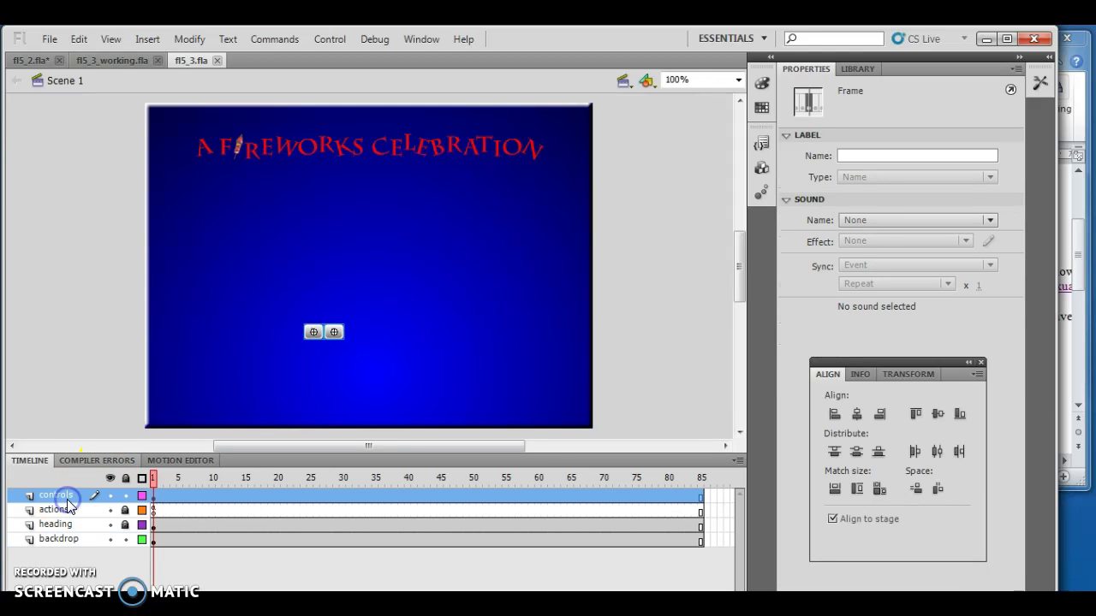
left_click(147, 39)
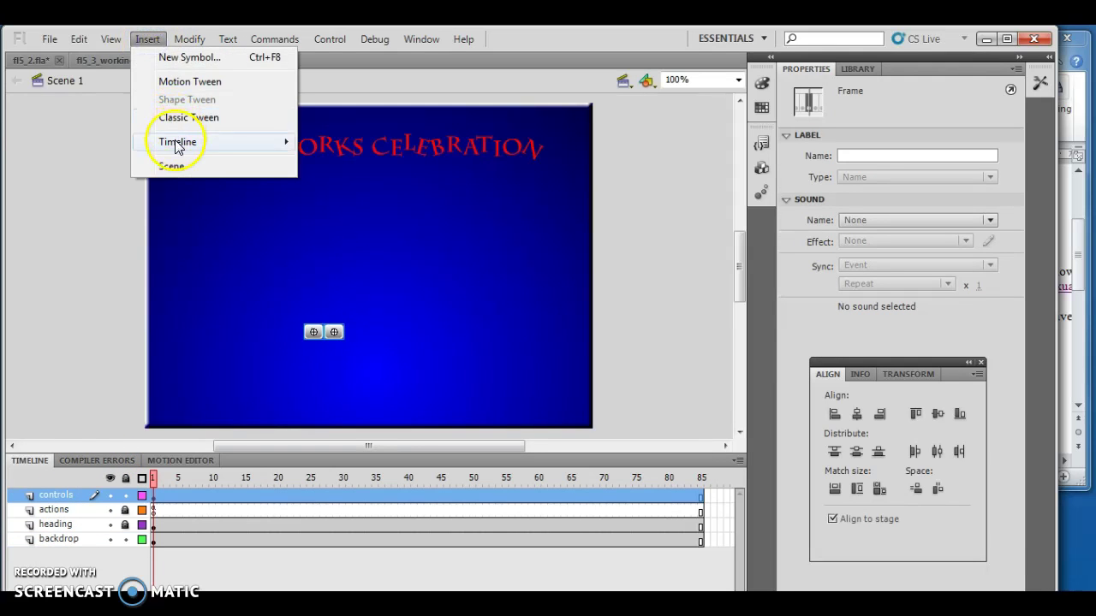
mouse_move(177, 141)
left_click(318, 146)
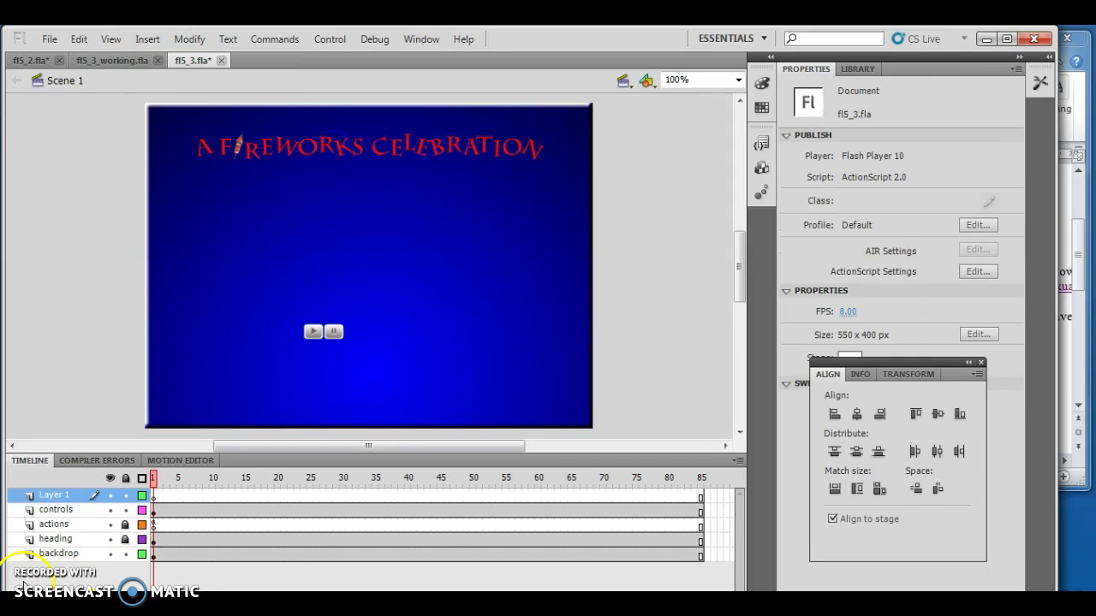
double_click(54, 494)
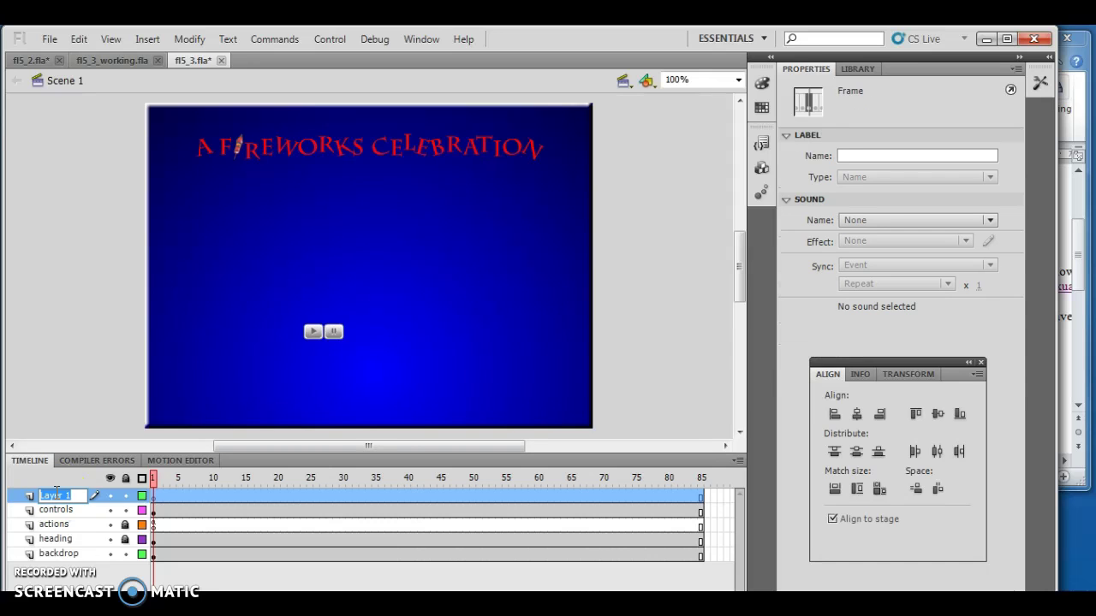
type("video")
key("Return")
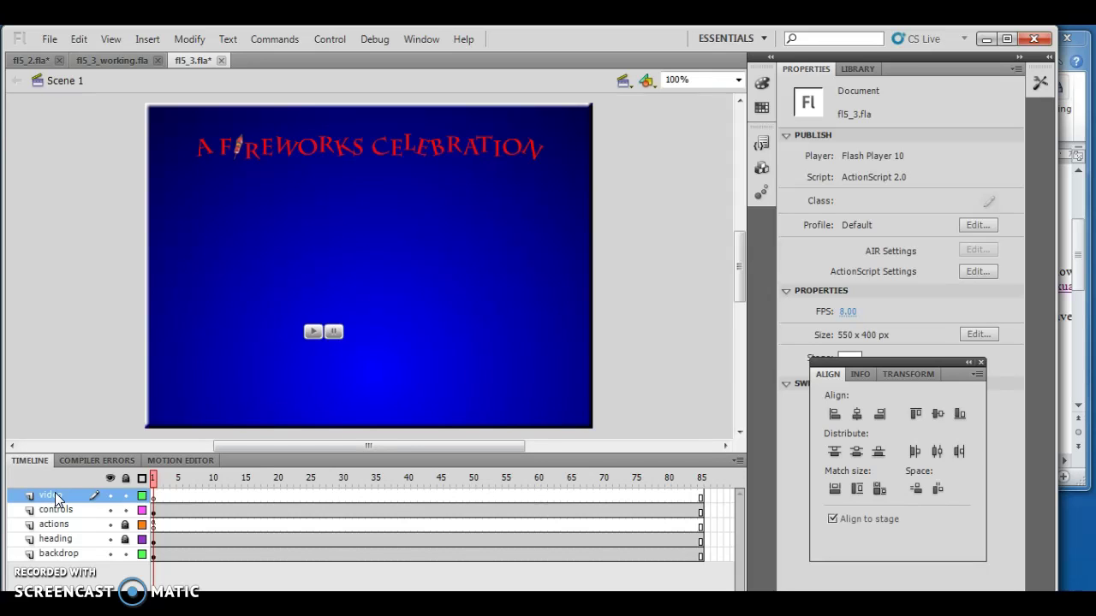
Start Import Video with 'Embed FLV in SWF and play in timeline' and browse for the file
left_click(49, 39)
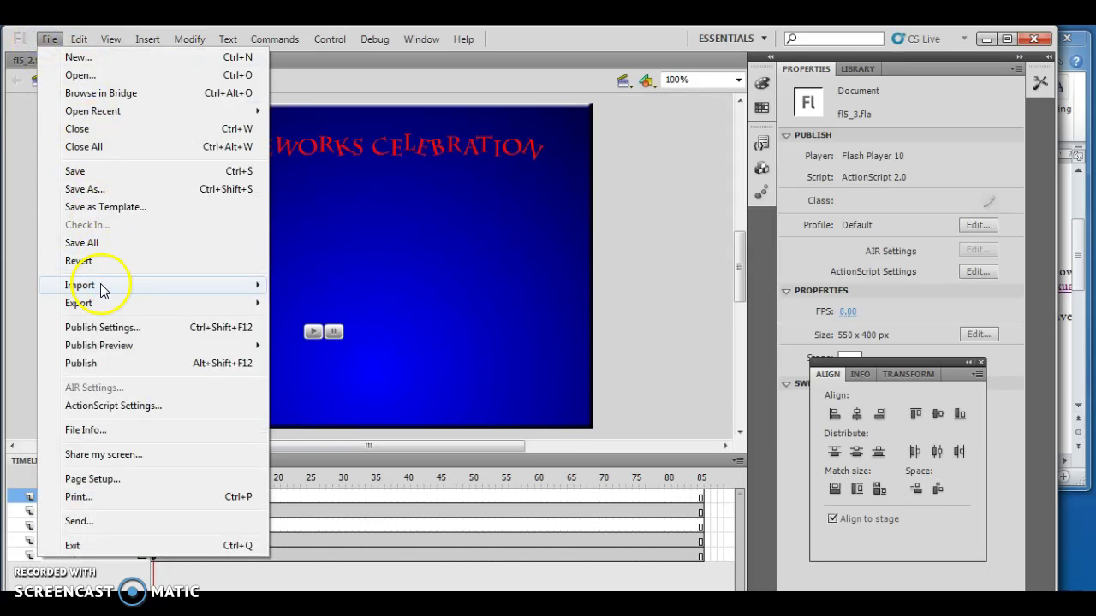
mouse_move(101, 289)
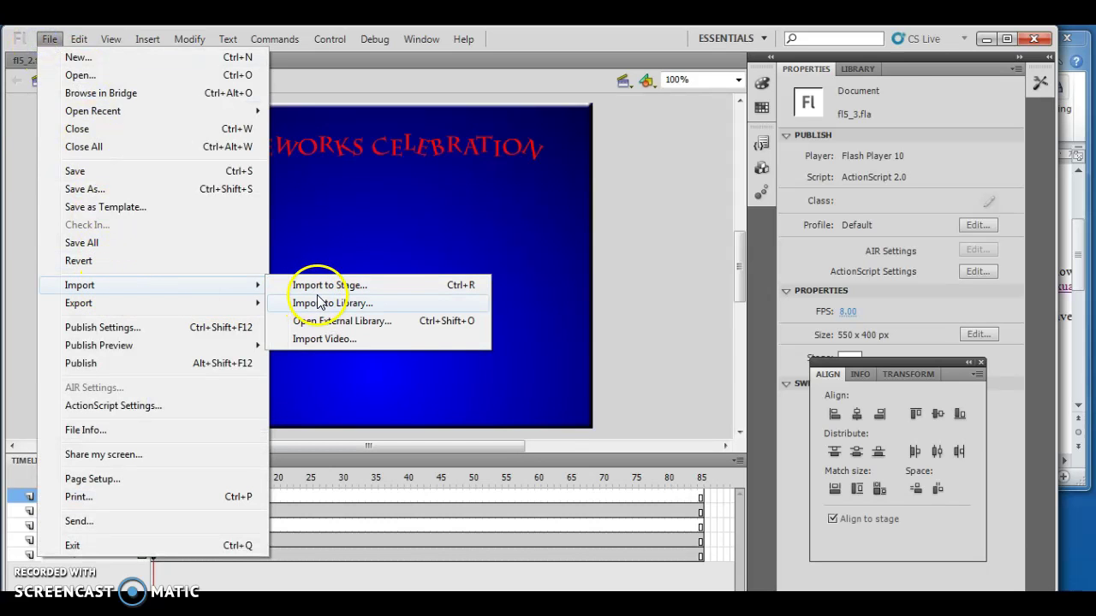
left_click(324, 339)
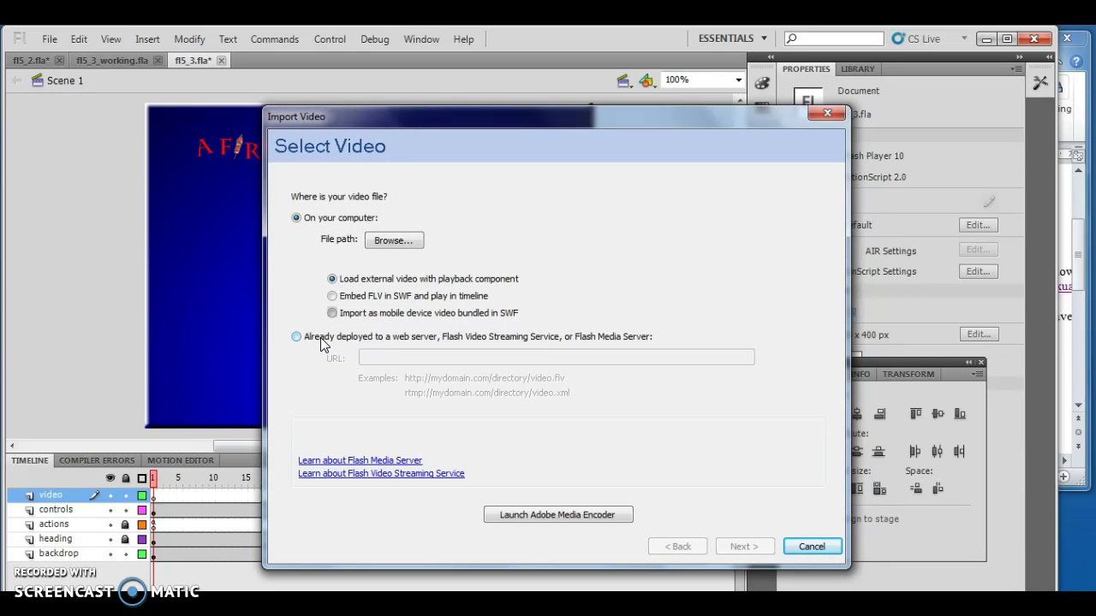
left_click(332, 295)
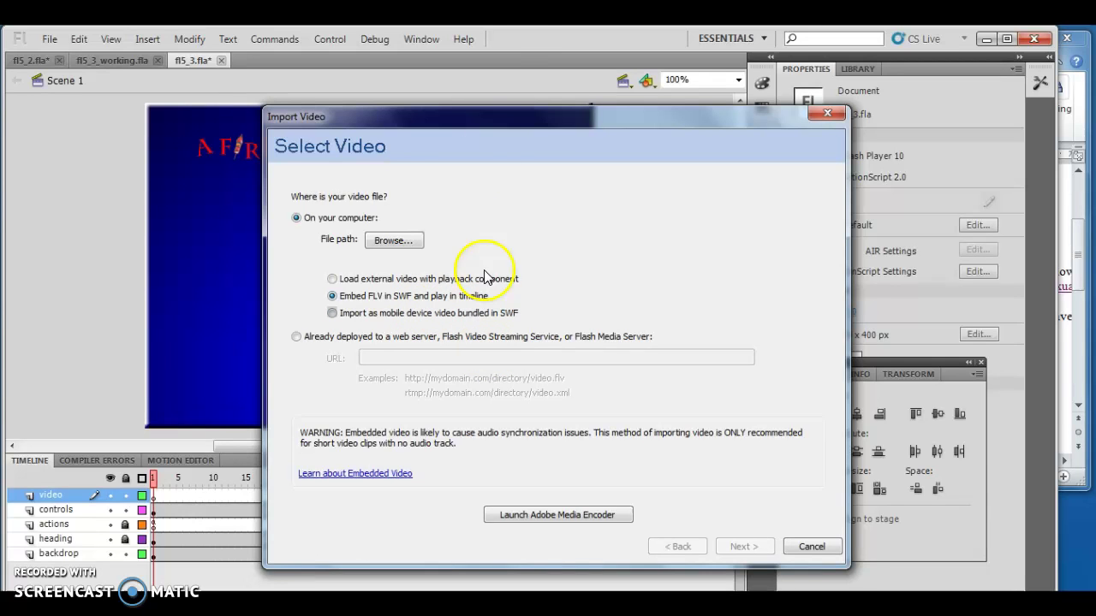
left_click(396, 246)
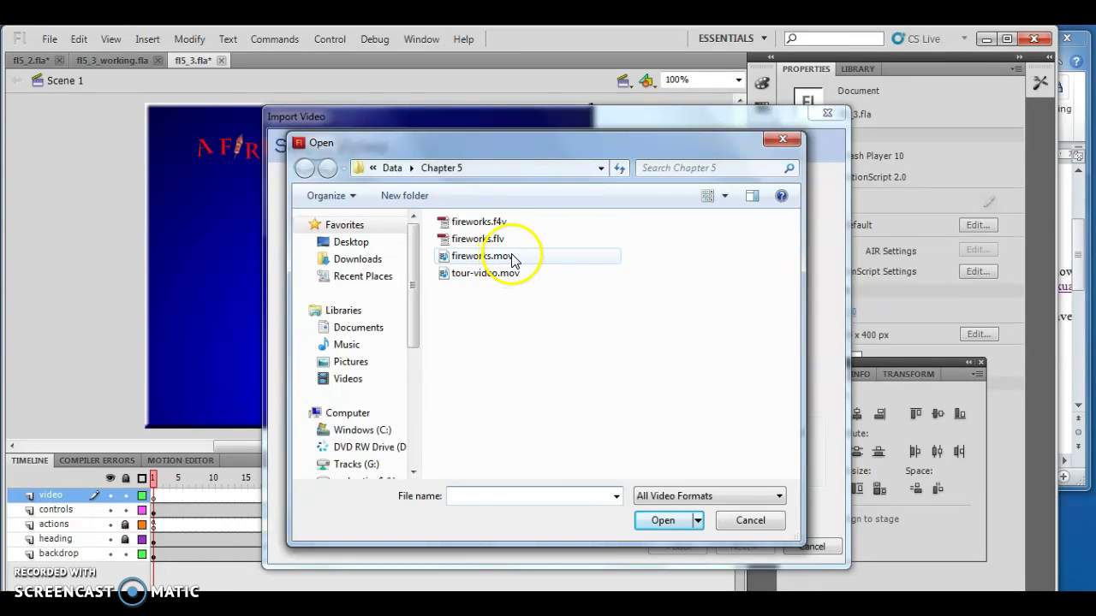
Try importing fireworks.mov, dismiss the invalid-format error, and launch Adobe Media Encoder
left_click(512, 256)
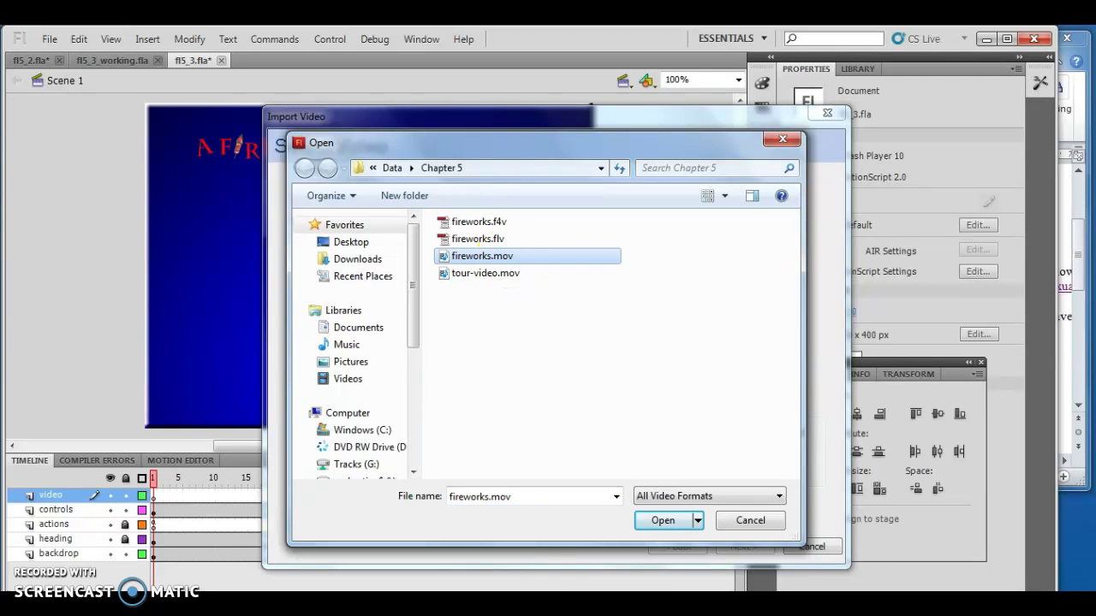
left_click(671, 509)
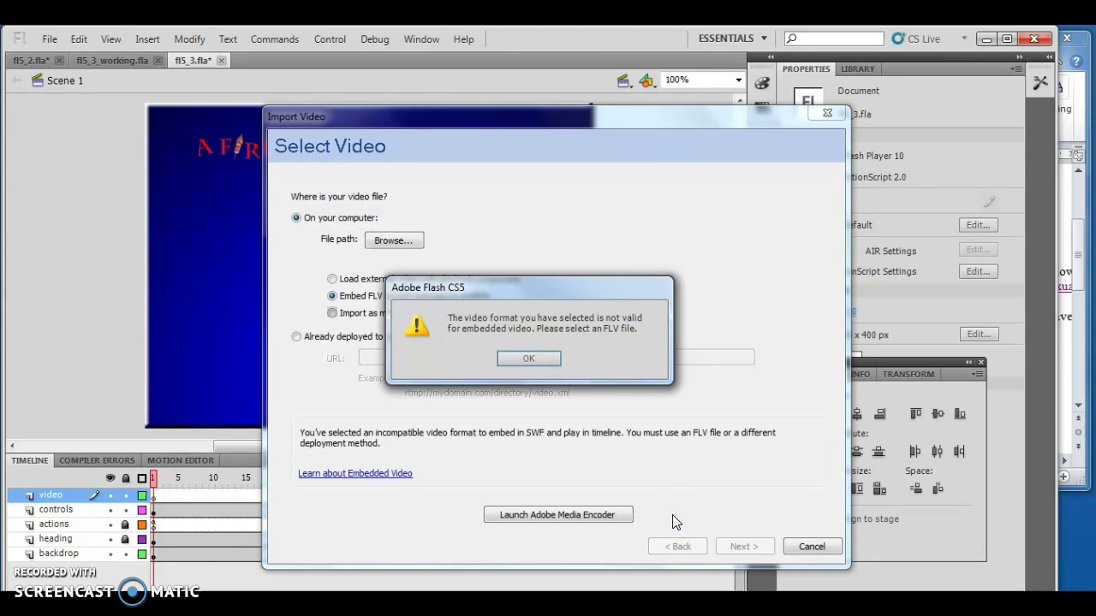
left_click(512, 363)
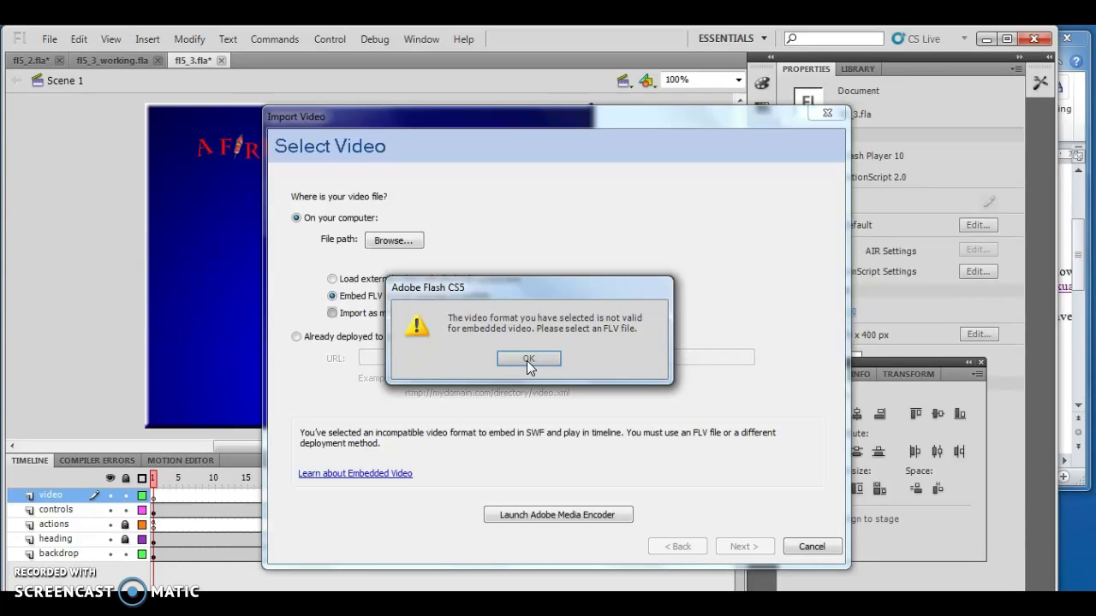
left_click(526, 360)
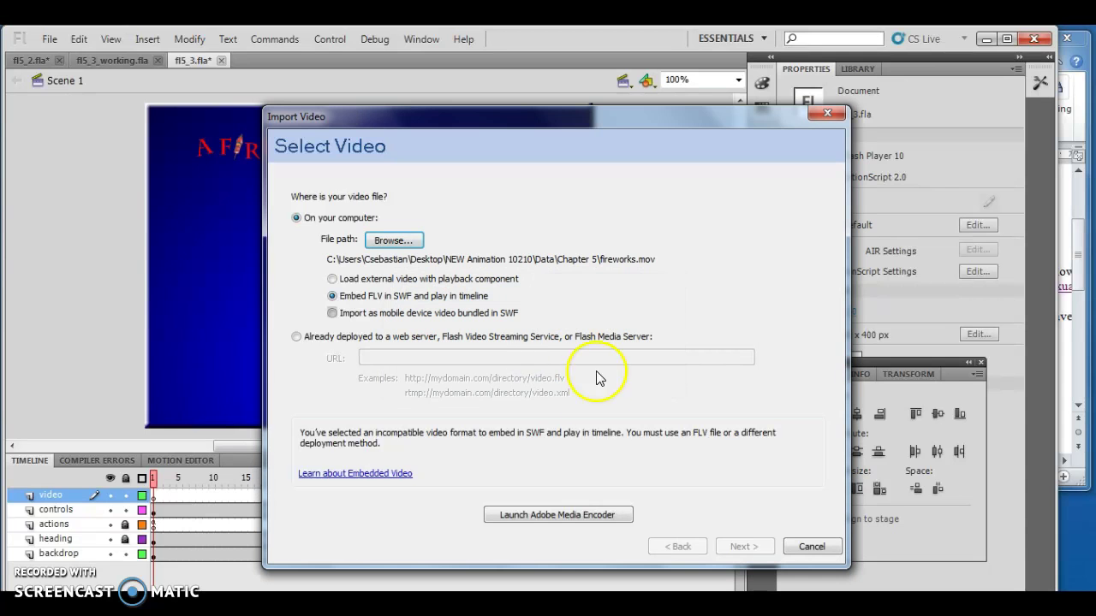
left_click(554, 514)
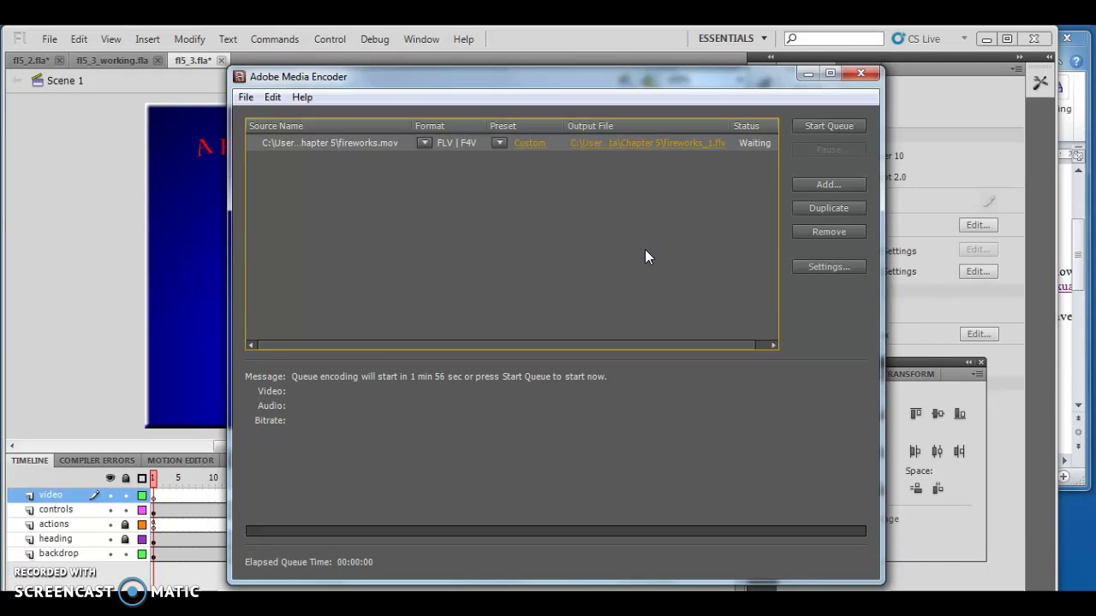
Run the Media Encoder queue to convert fireworks.mov into fireworks_1.flv
left_click(711, 147)
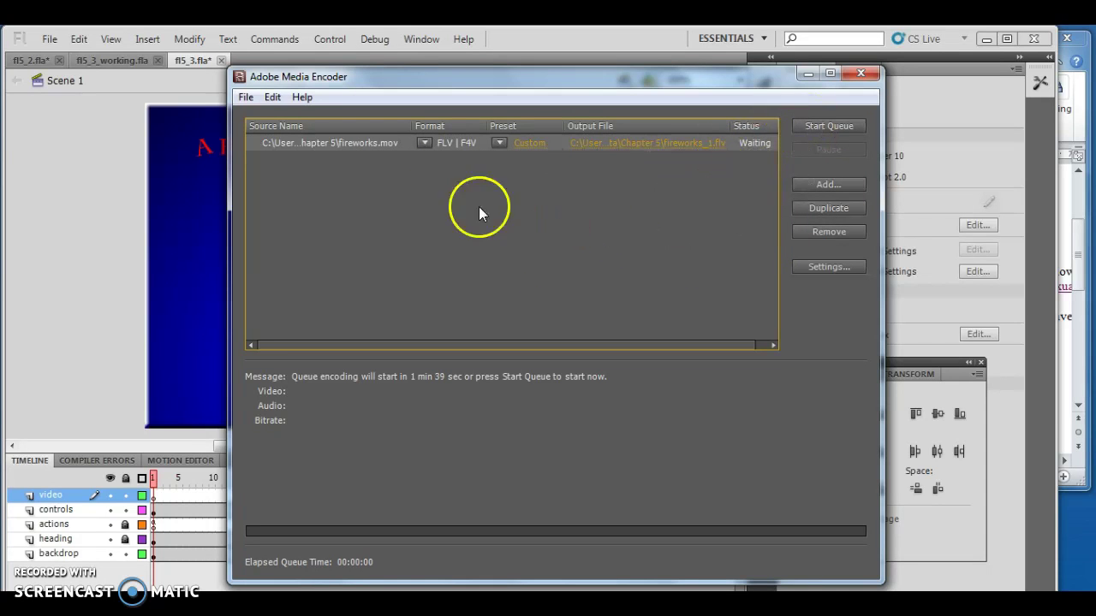
mouse_move(343, 144)
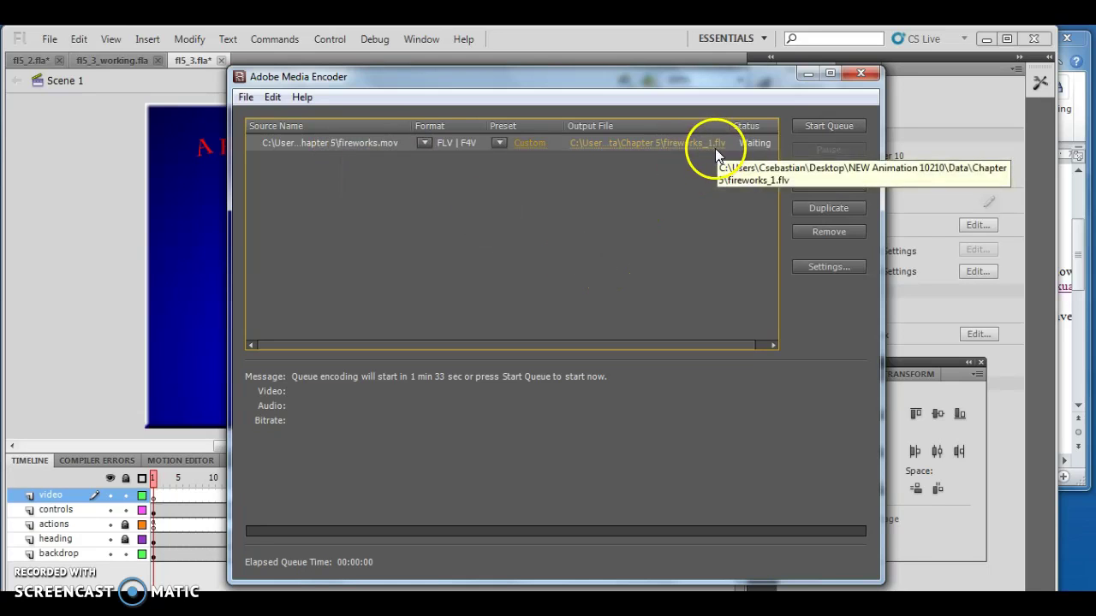
left_click(829, 125)
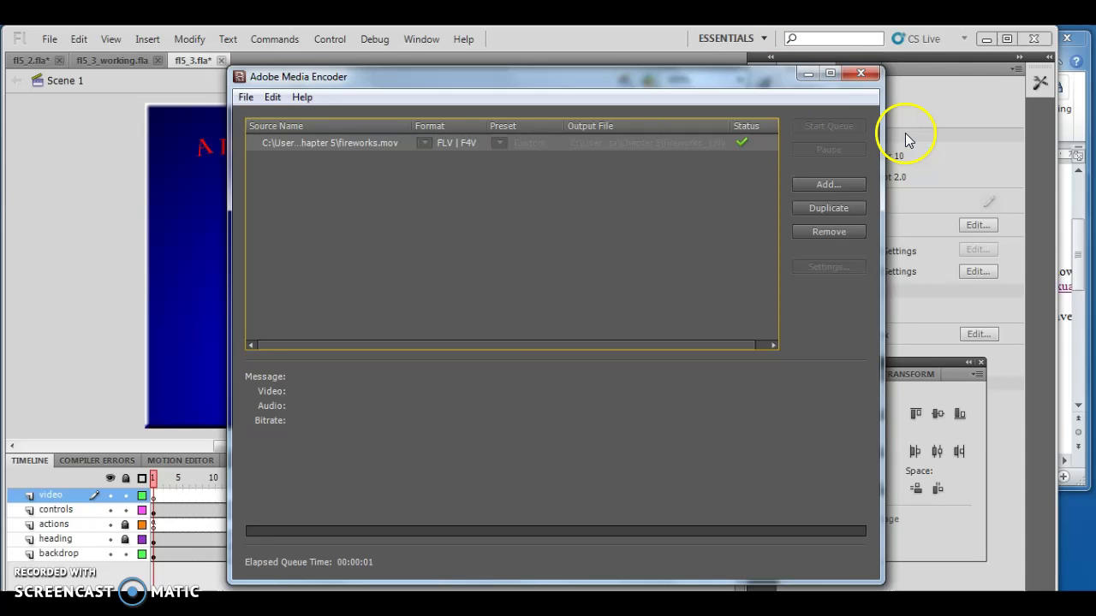
Close Media Encoder and load fireworks.flv from Chapter 5 into the import wizard
left_click(870, 75)
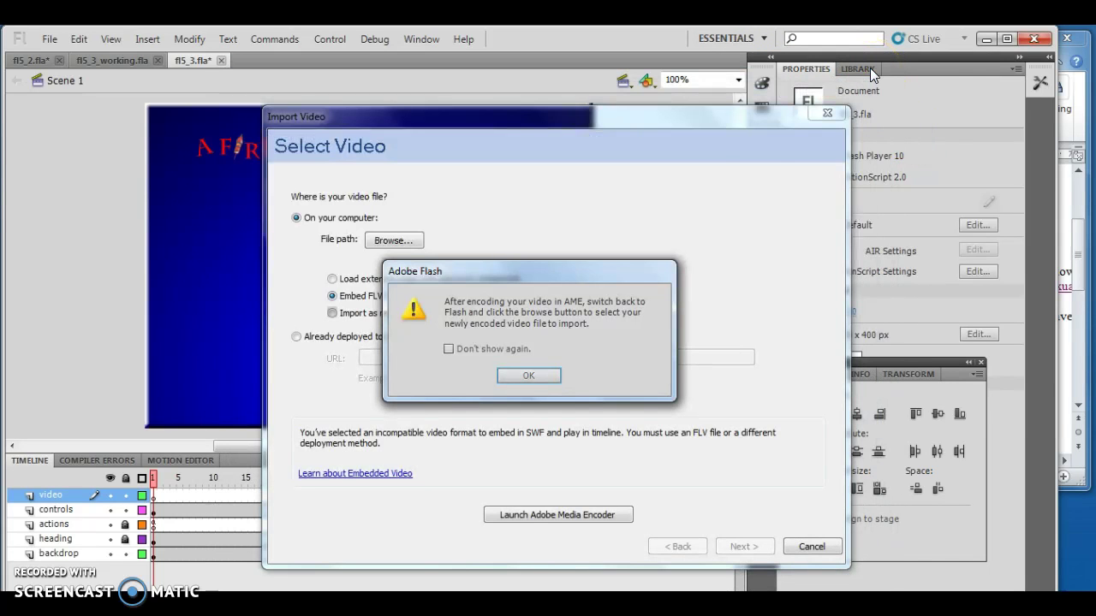
left_click(528, 379)
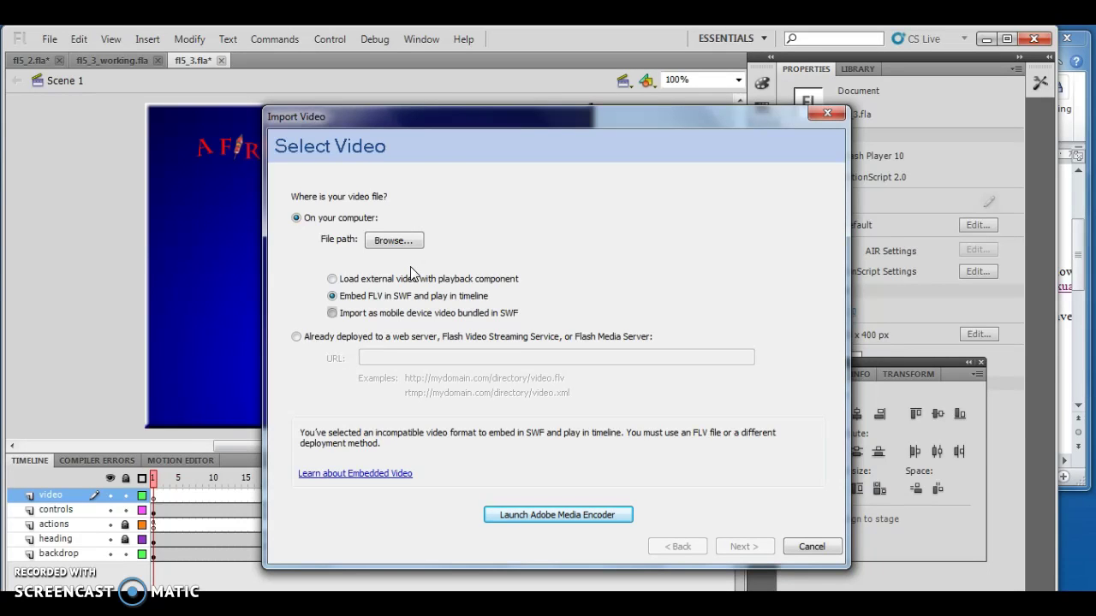
left_click(388, 239)
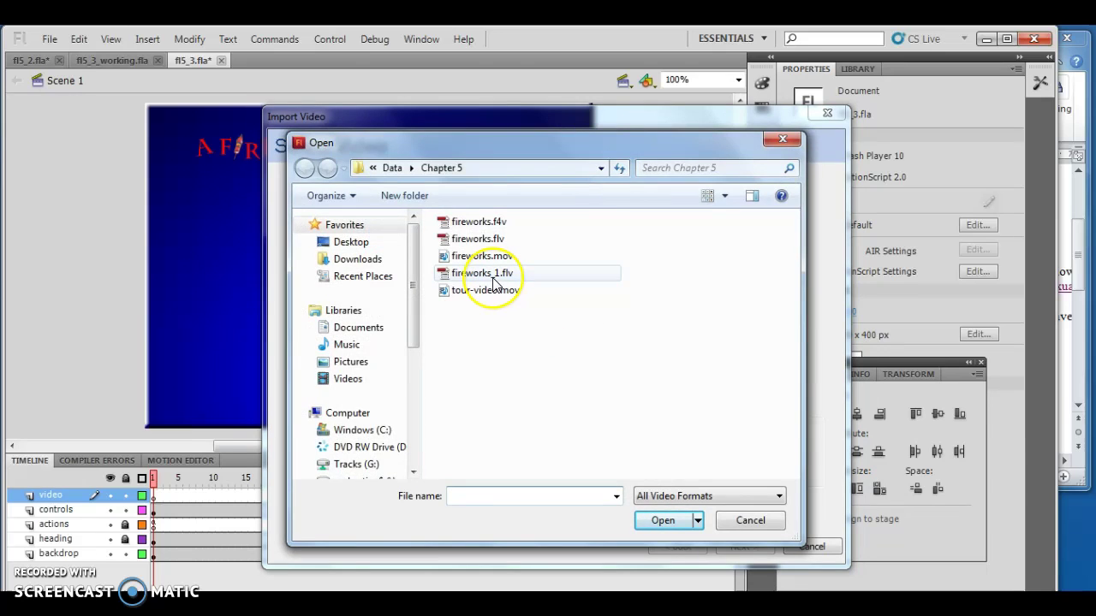
left_click(499, 241)
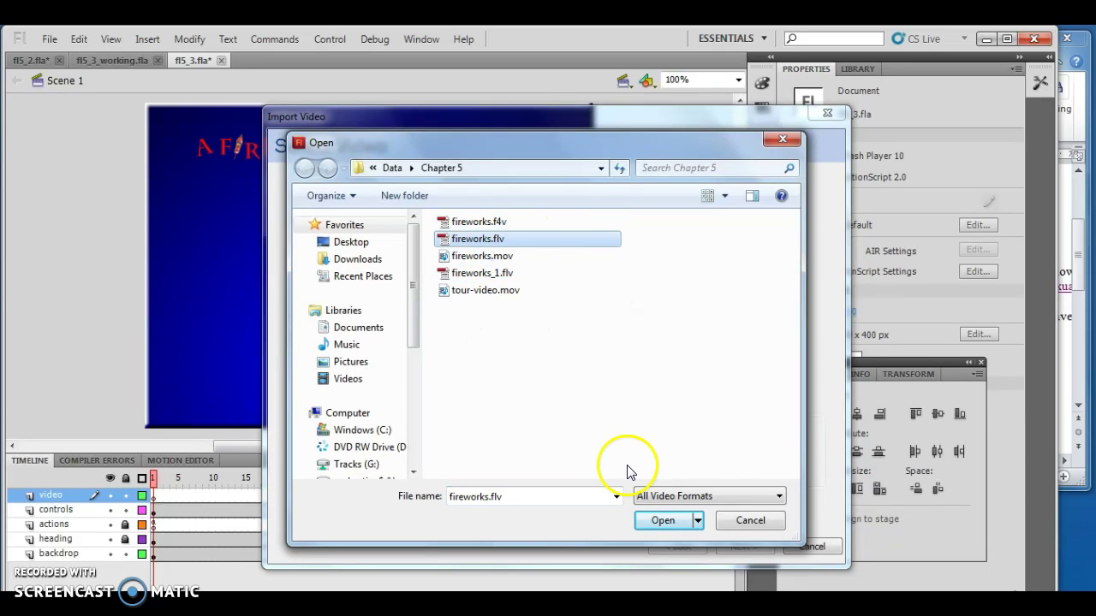
left_click(667, 526)
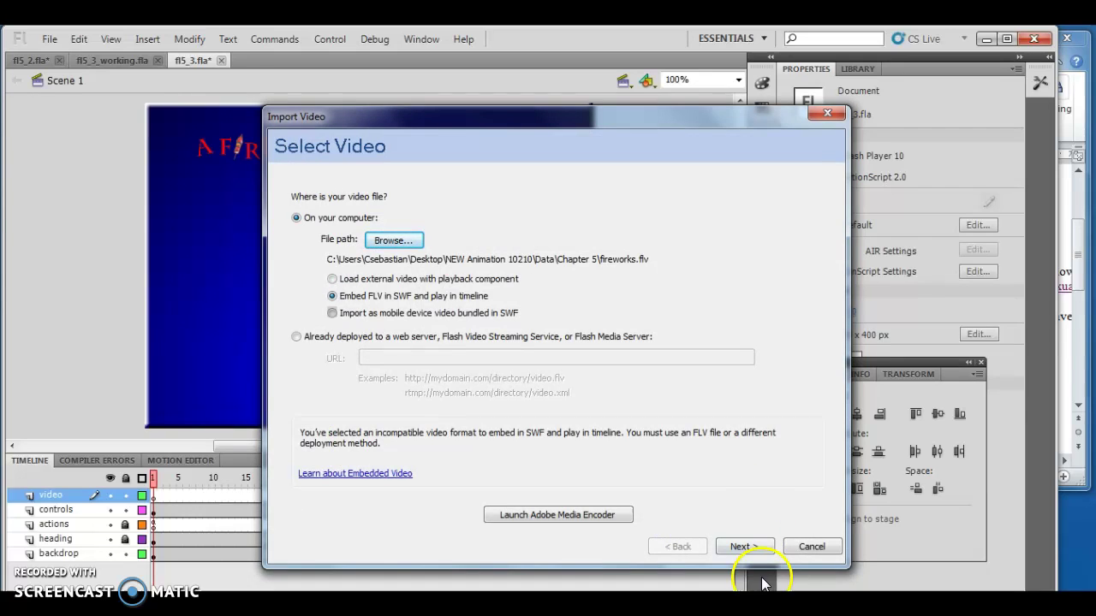
Finish the wizard to embed the fireworks video on stage in the video layer
left_click(758, 546)
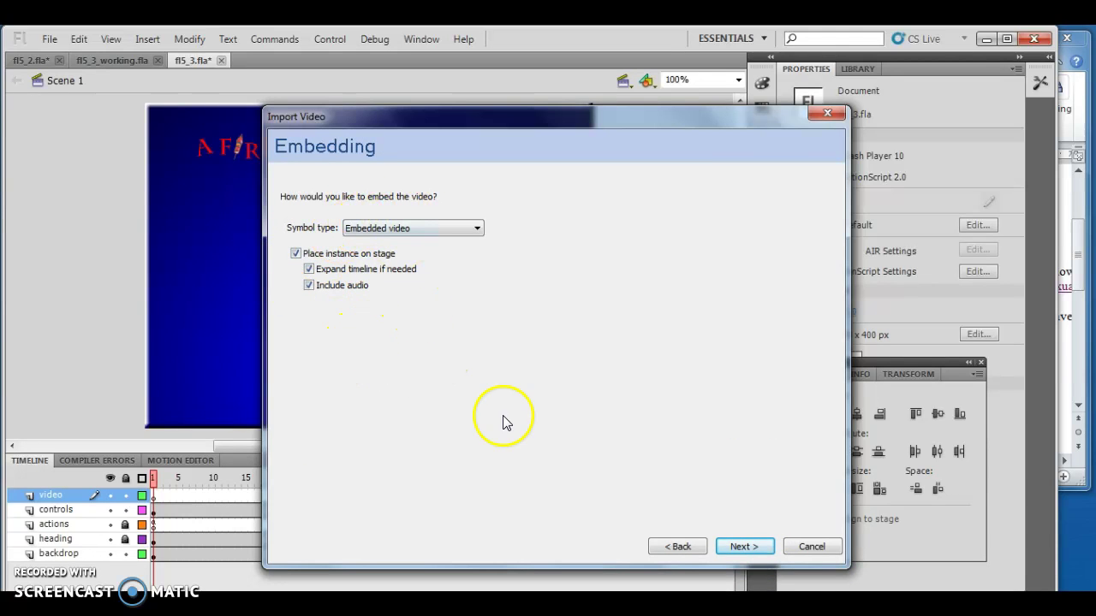
left_click(755, 545)
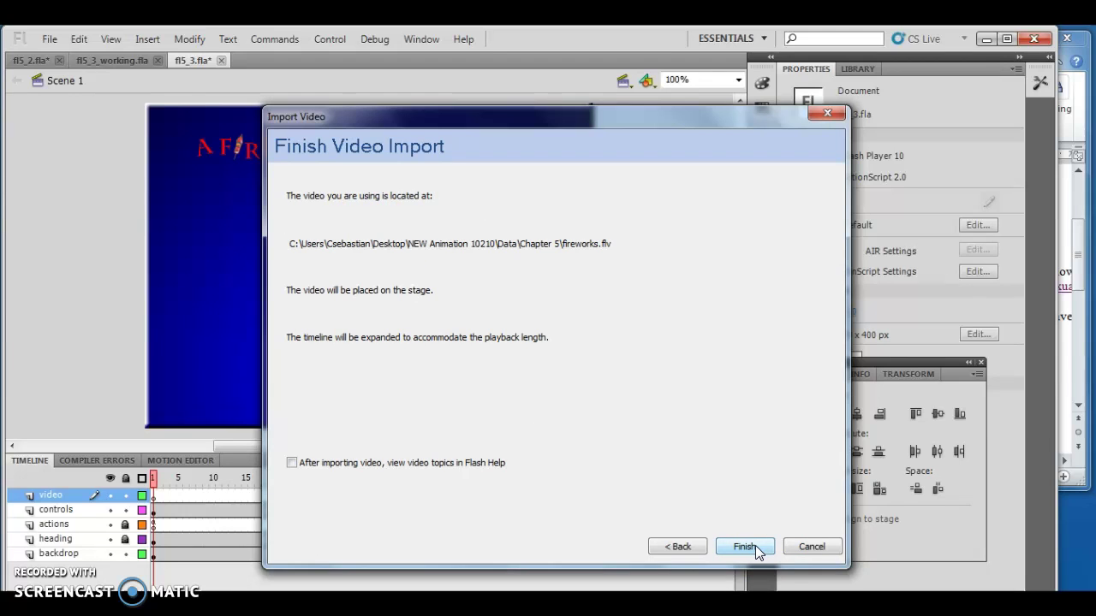
left_click(755, 545)
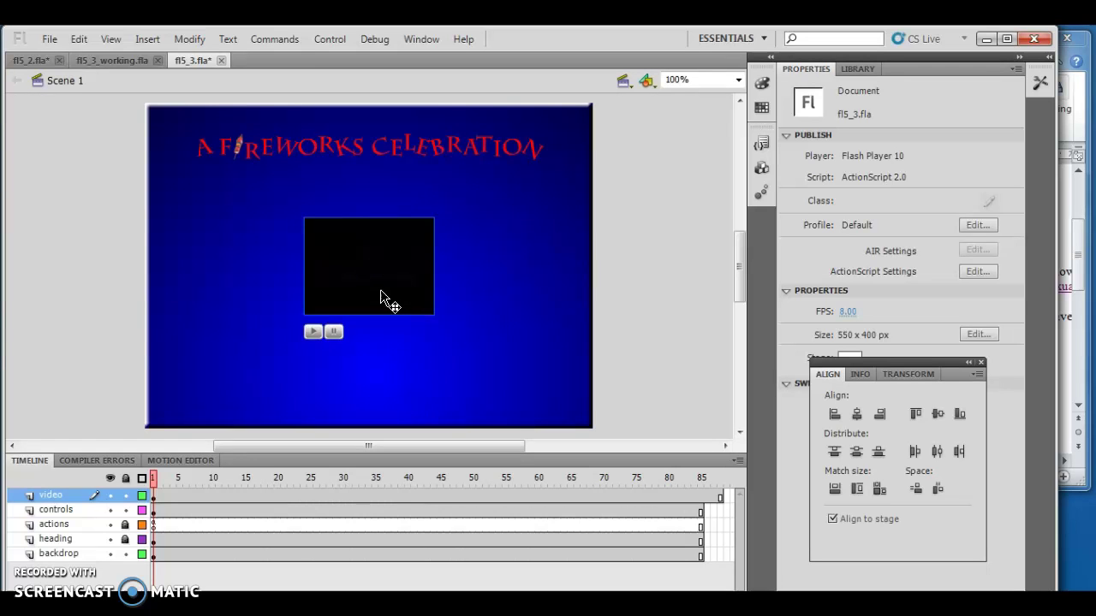
Select the play button and open the Actions panel targeting btn_play's script
left_click(340, 311)
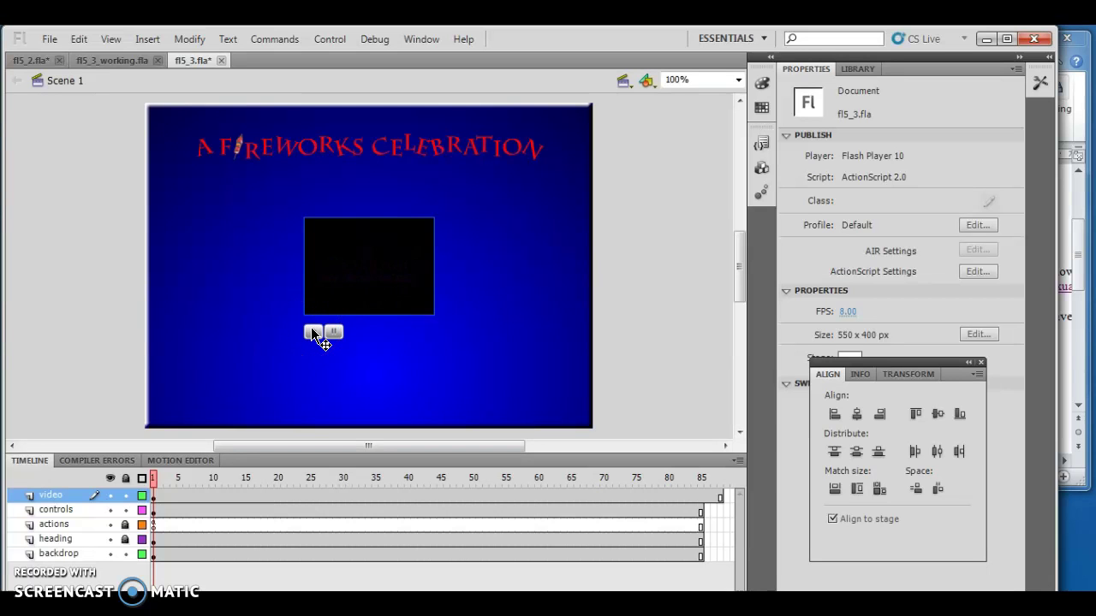
left_click(314, 334)
left_click(316, 337)
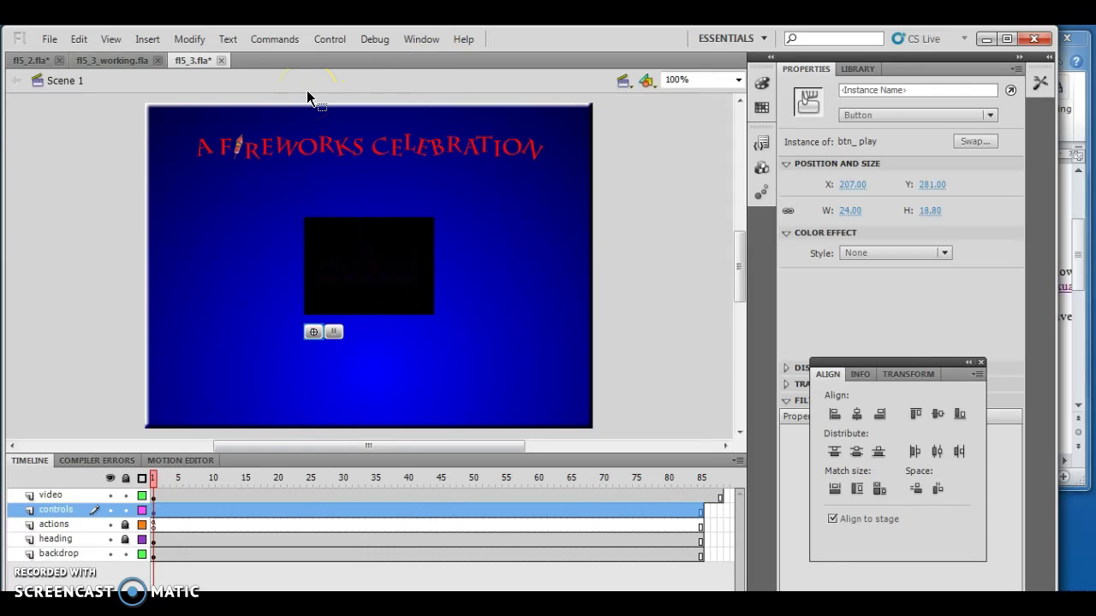
left_click(419, 39)
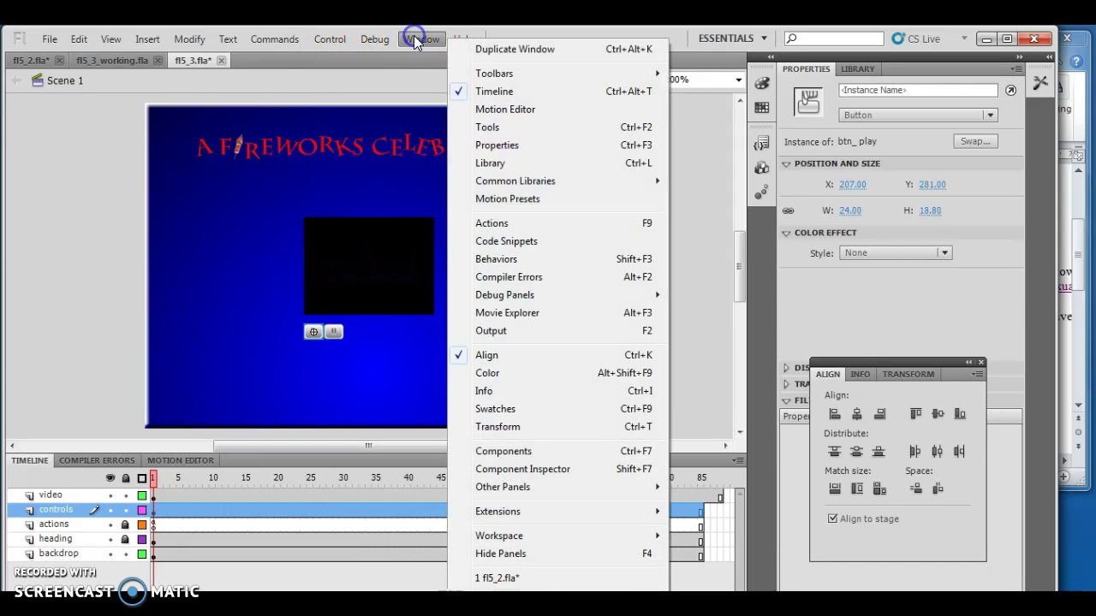
left_click(491, 222)
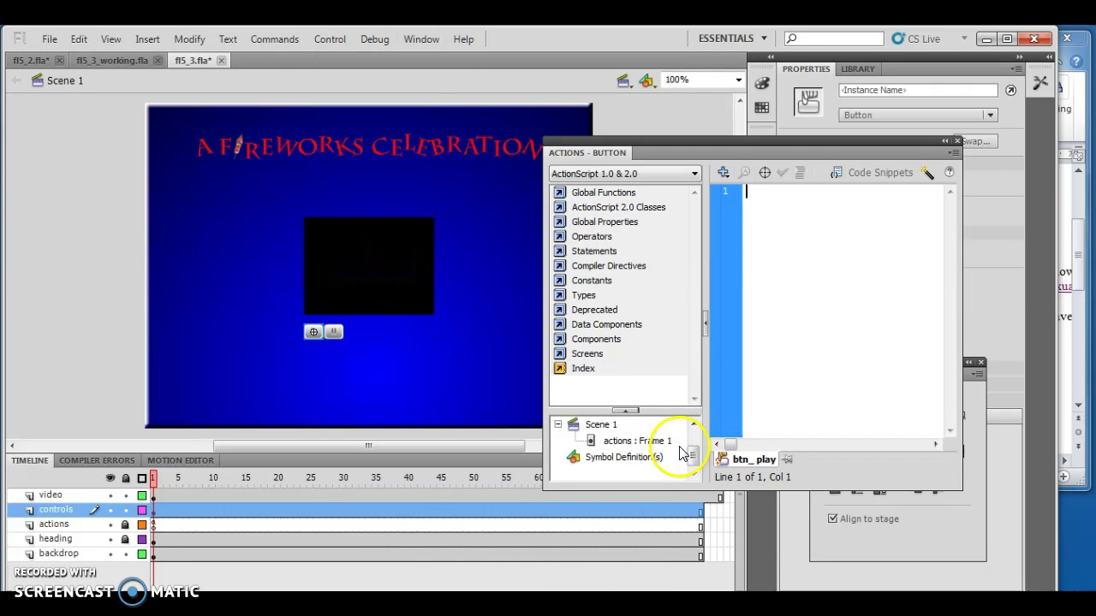
left_click_drag(693, 460, 693, 443)
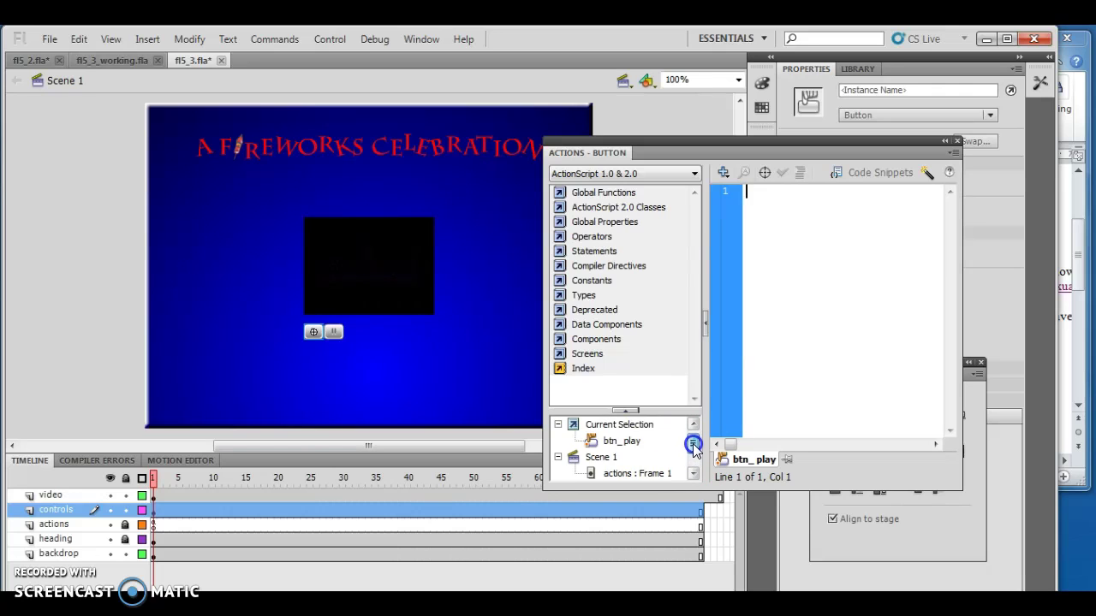
left_click(617, 446)
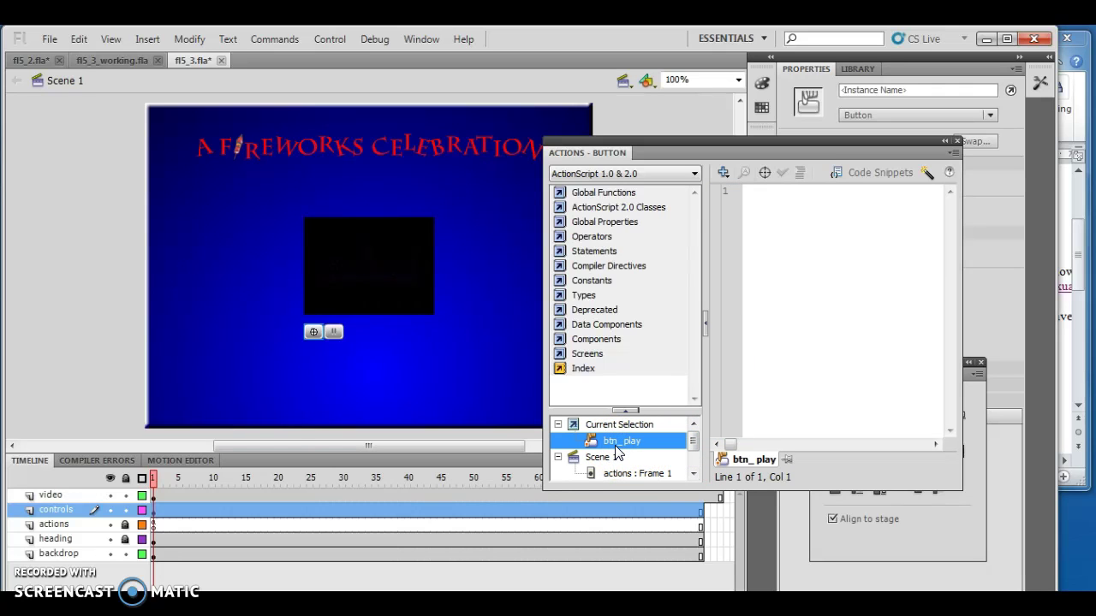
left_click(721, 173)
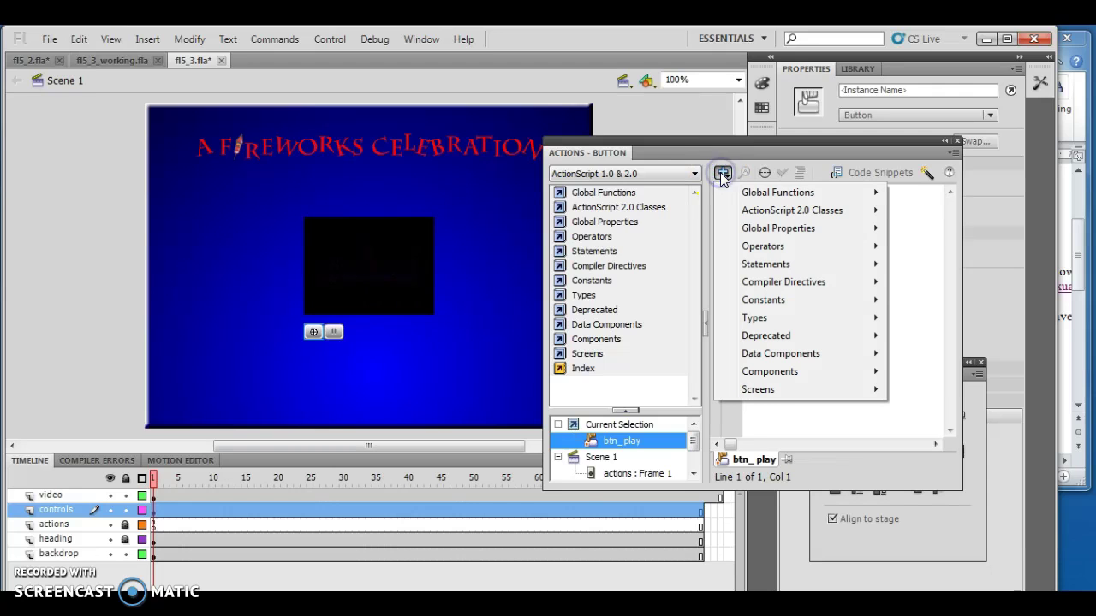
Add play(); to btn_play from Global Functions > Timeline Control
left_click(773, 194)
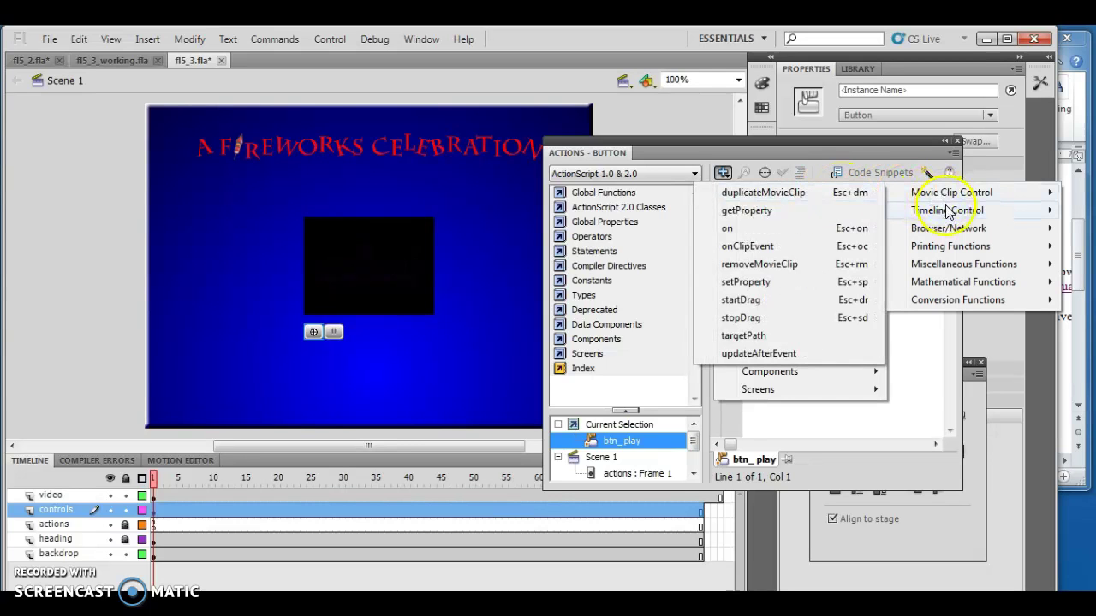
mouse_move(947, 212)
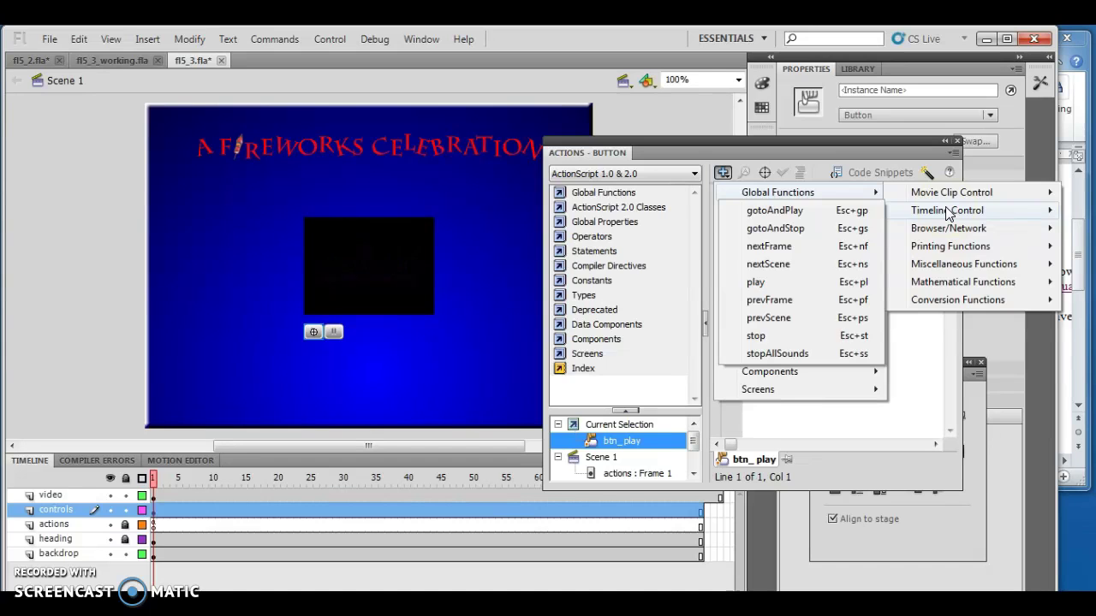
left_click(821, 281)
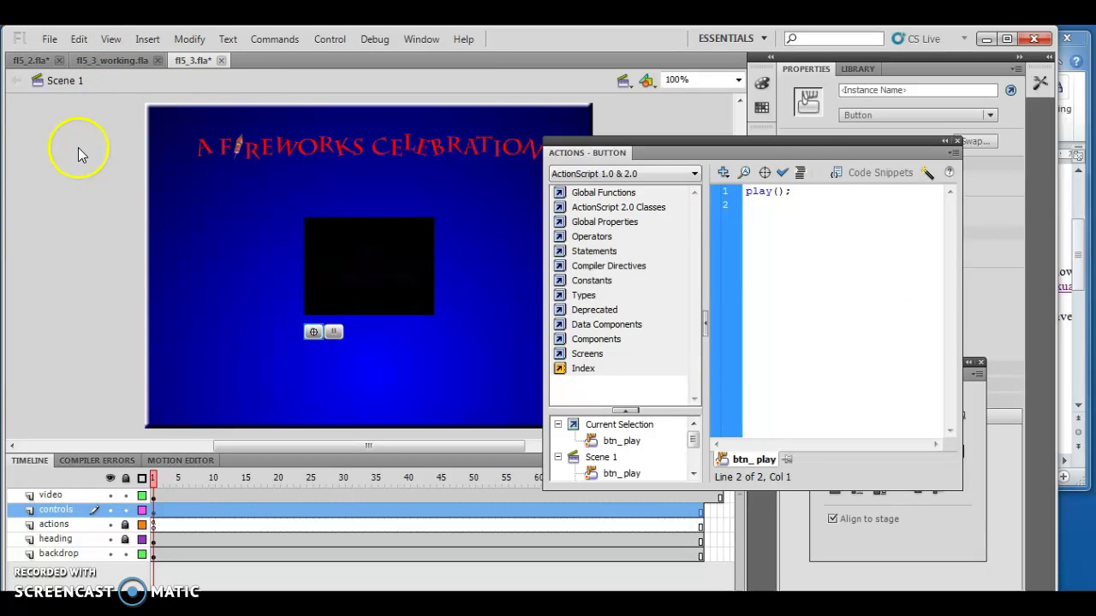
Copy btn_play's on(release) code from fl5_3_working.fla
left_click(113, 60)
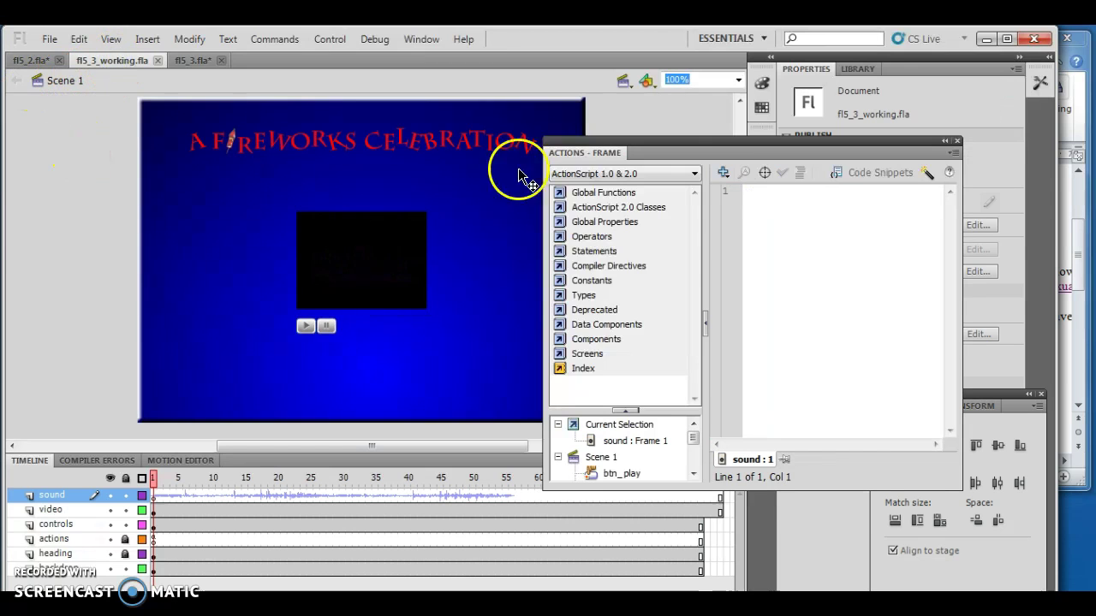
left_click(306, 329)
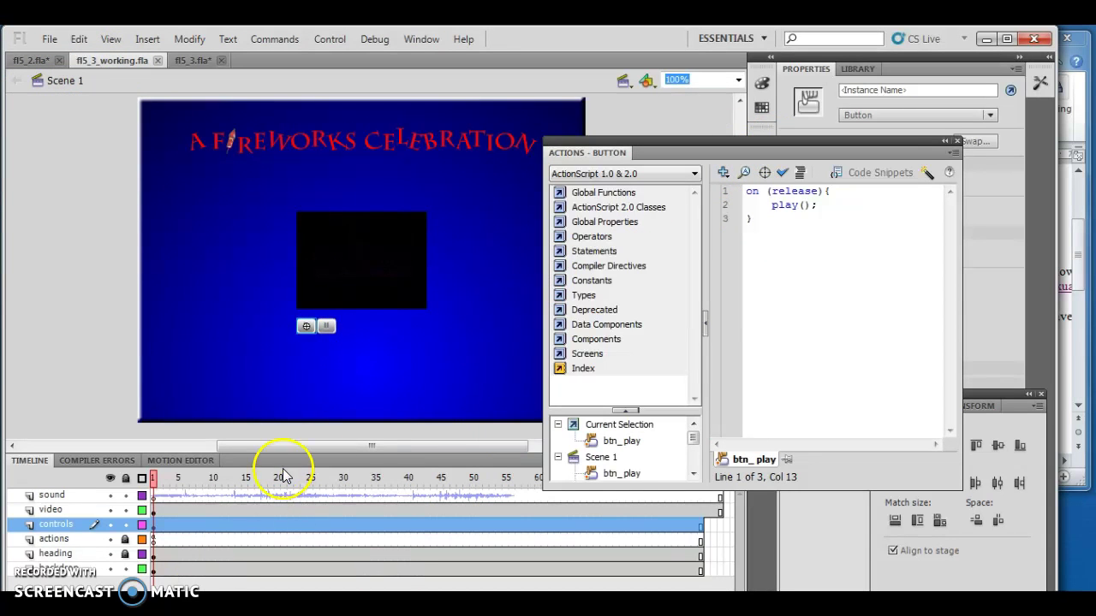
double_click(309, 328)
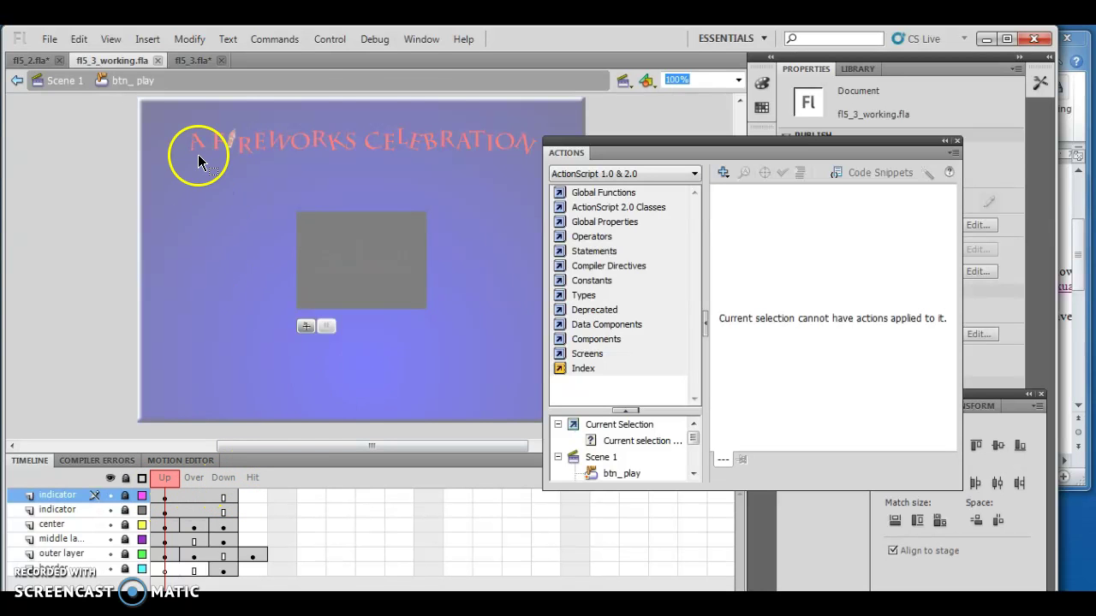
left_click(64, 80)
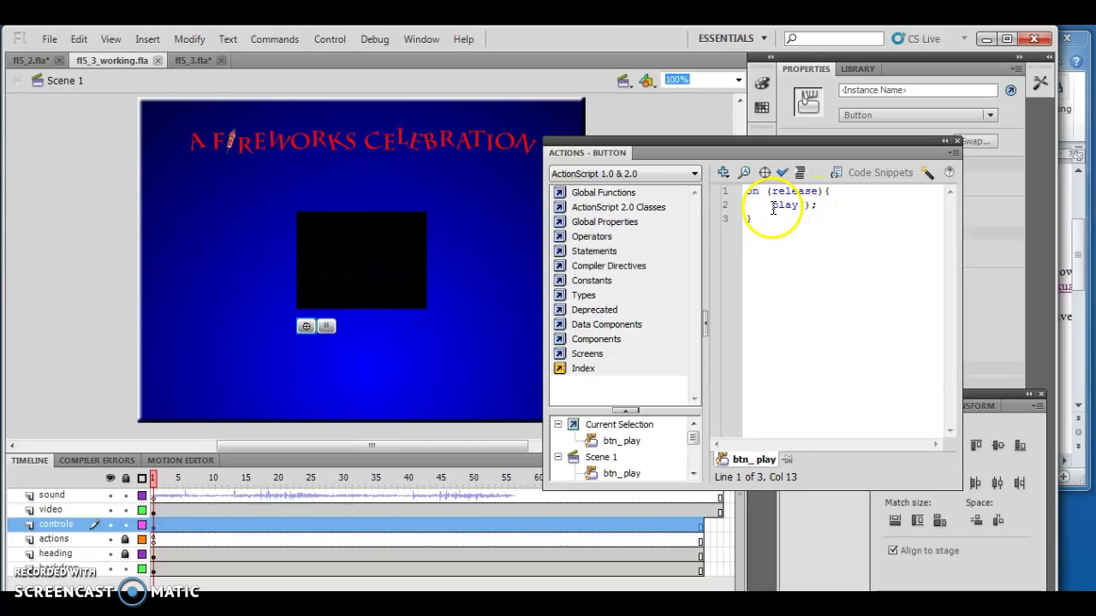
left_click(771, 205)
left_click_drag(771, 205, 747, 193)
right_click(767, 206)
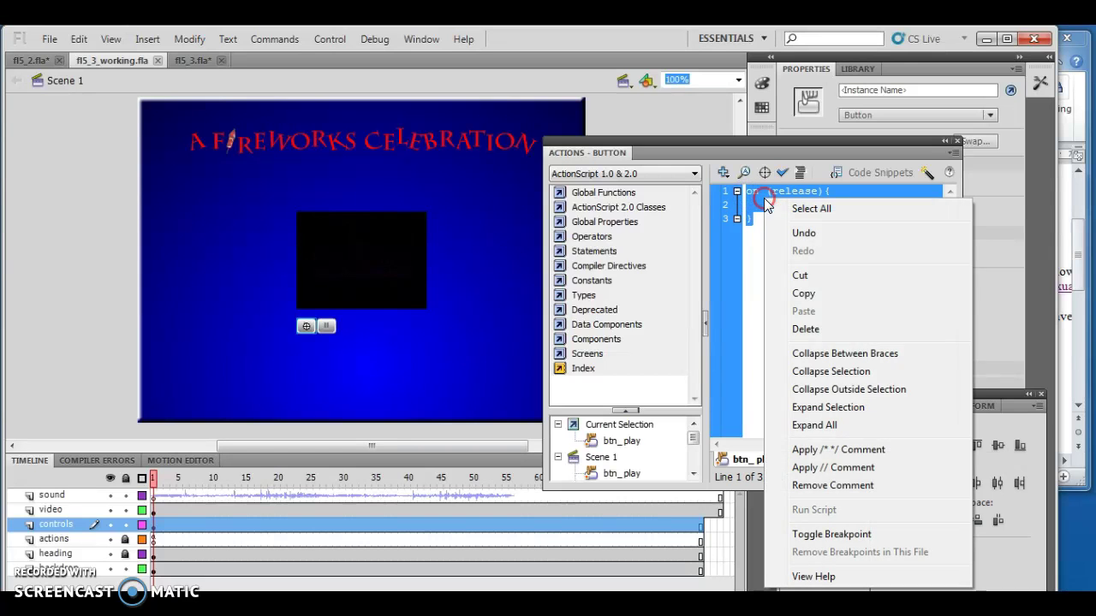
left_click(818, 295)
Paste the on(release) code over play(); in fl5_3.fla's btn_play script
left_click(185, 62)
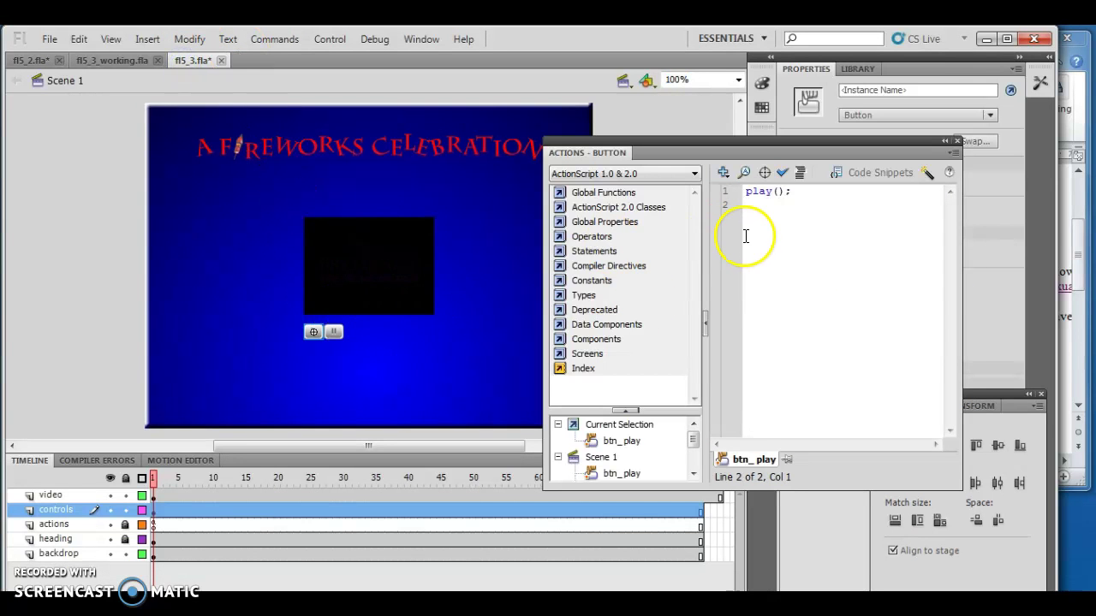
left_click(774, 223)
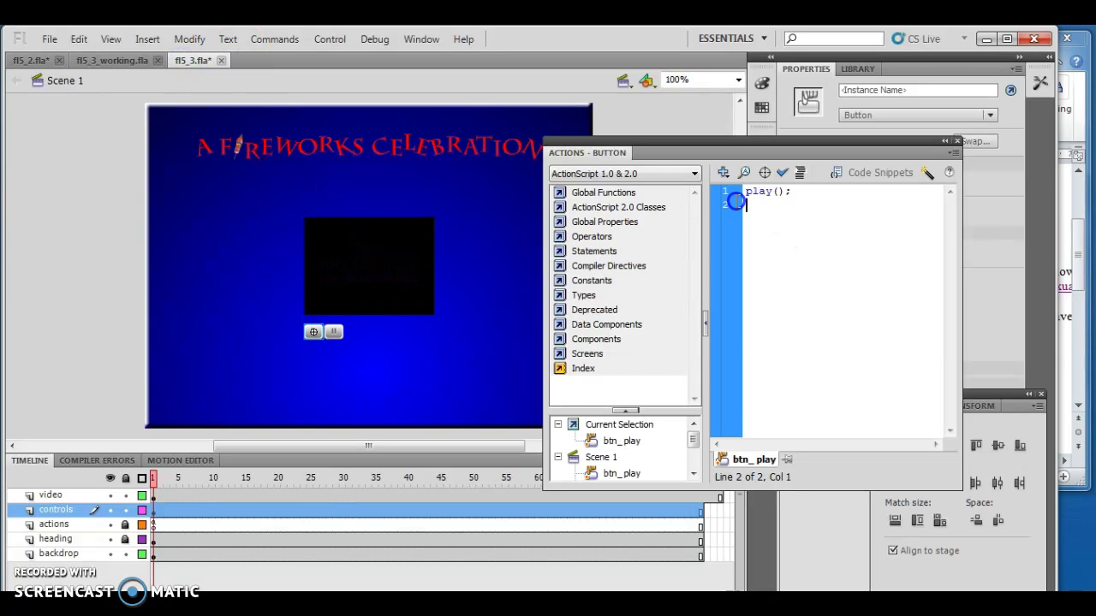
left_click(726, 192)
key("ctrl+v")
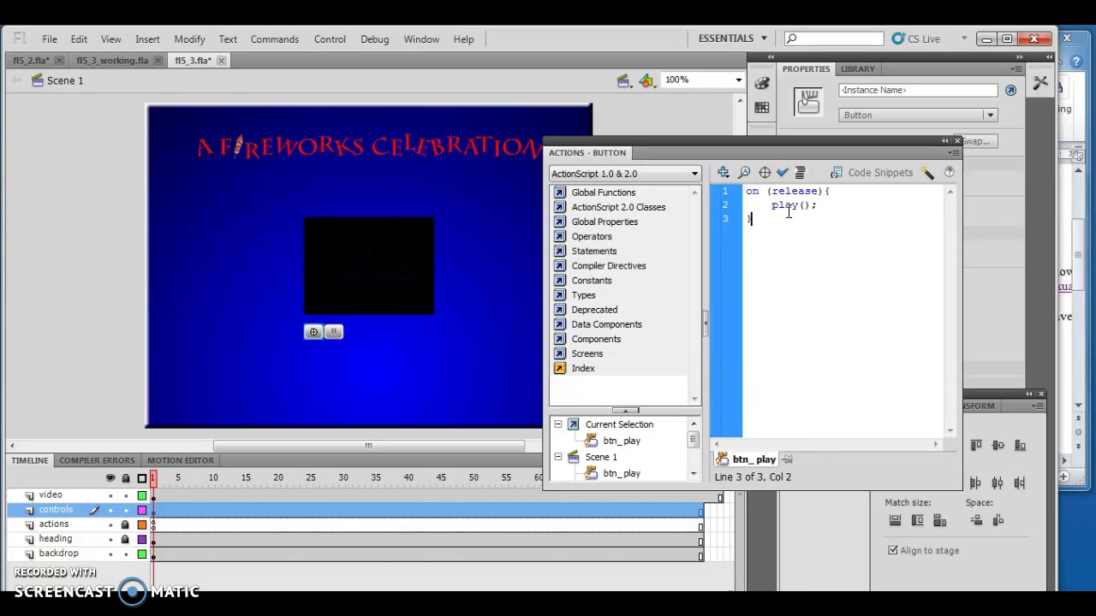
left_click(334, 333)
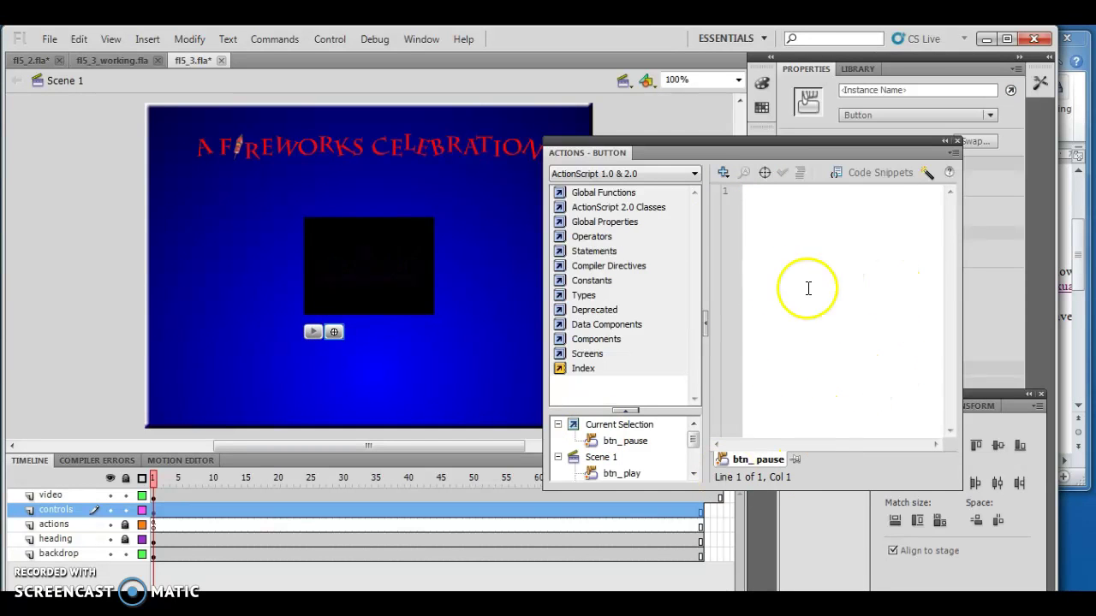
Insert stop(); into the btn_pause script
left_click(633, 444)
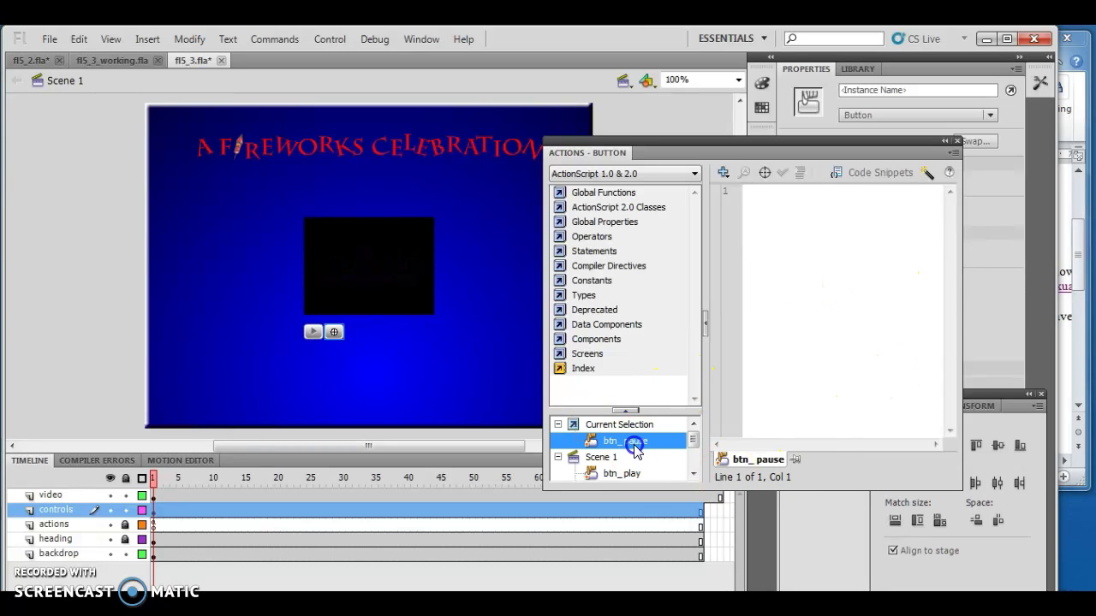
left_click(722, 173)
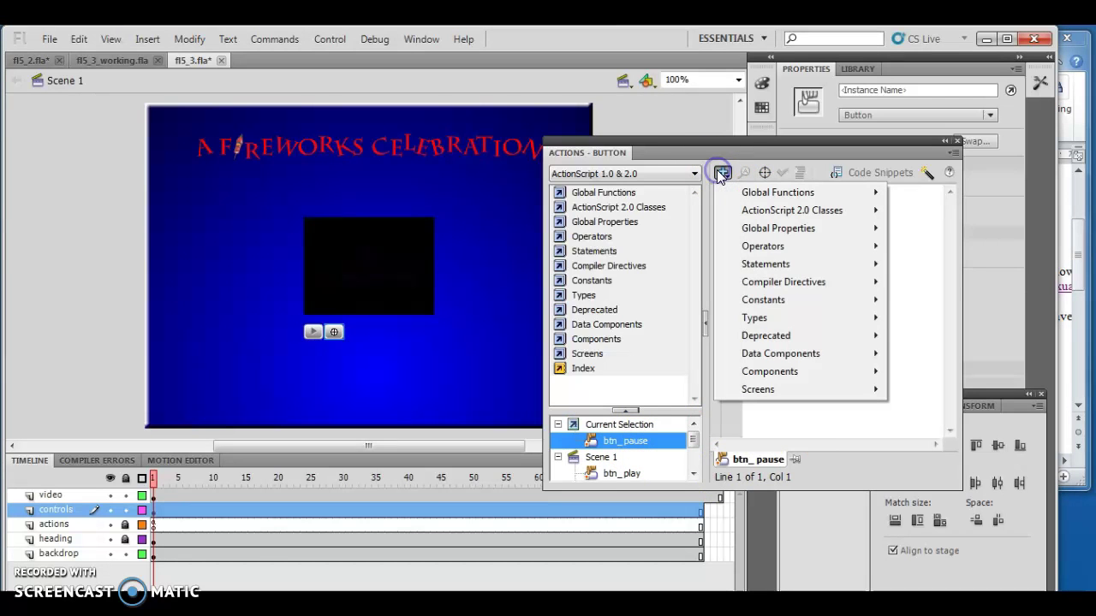
mouse_move(734, 195)
mouse_move(939, 191)
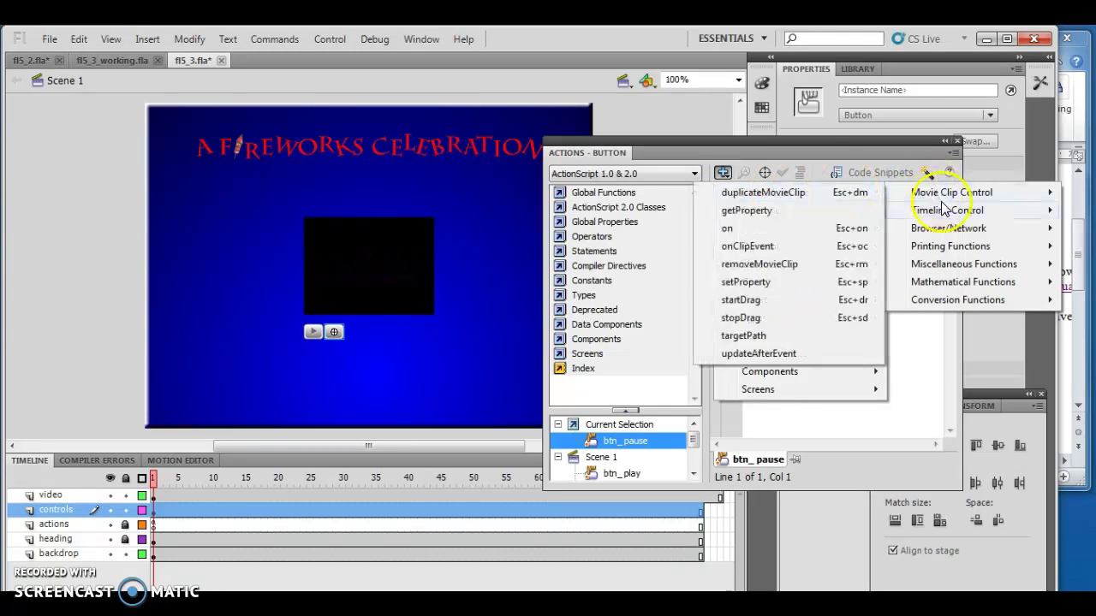
mouse_move(945, 212)
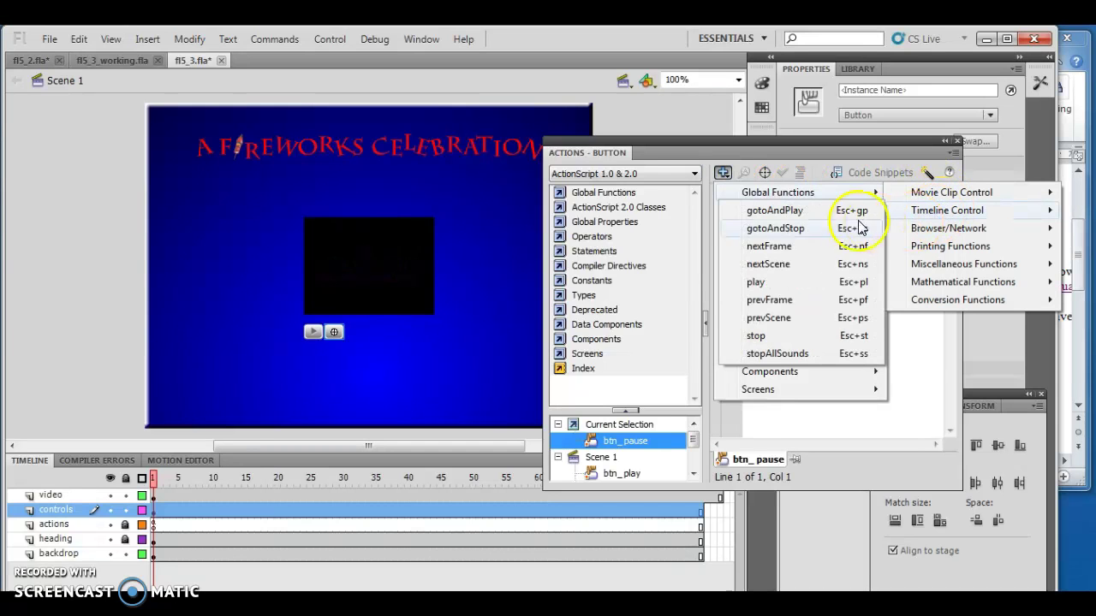
left_click(770, 336)
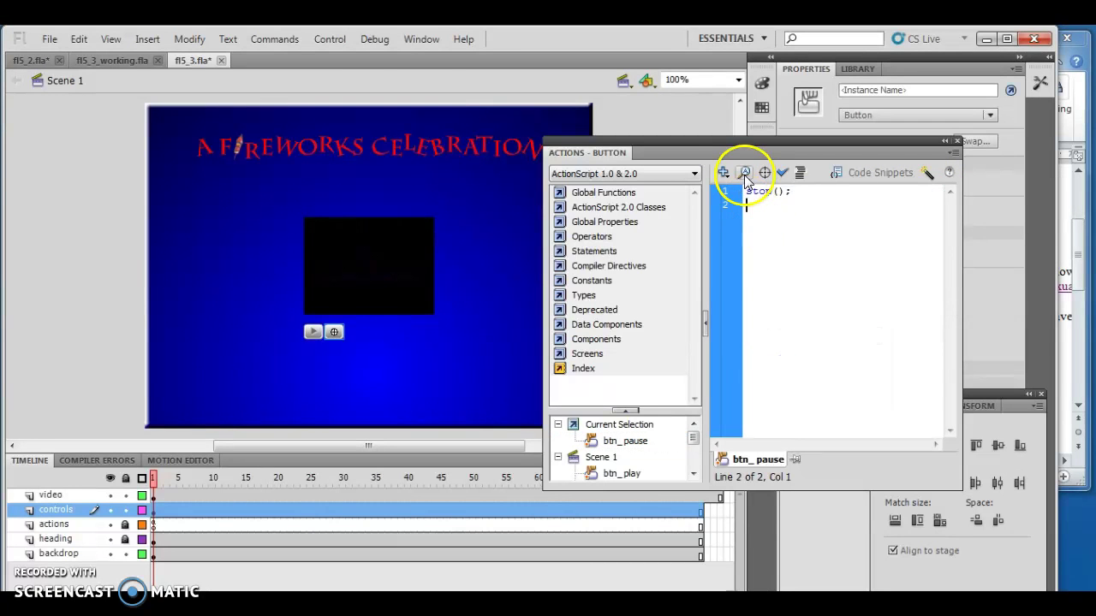
Copy btn_pause's on(release) script from fl5_3_working.fla
left_click(109, 61)
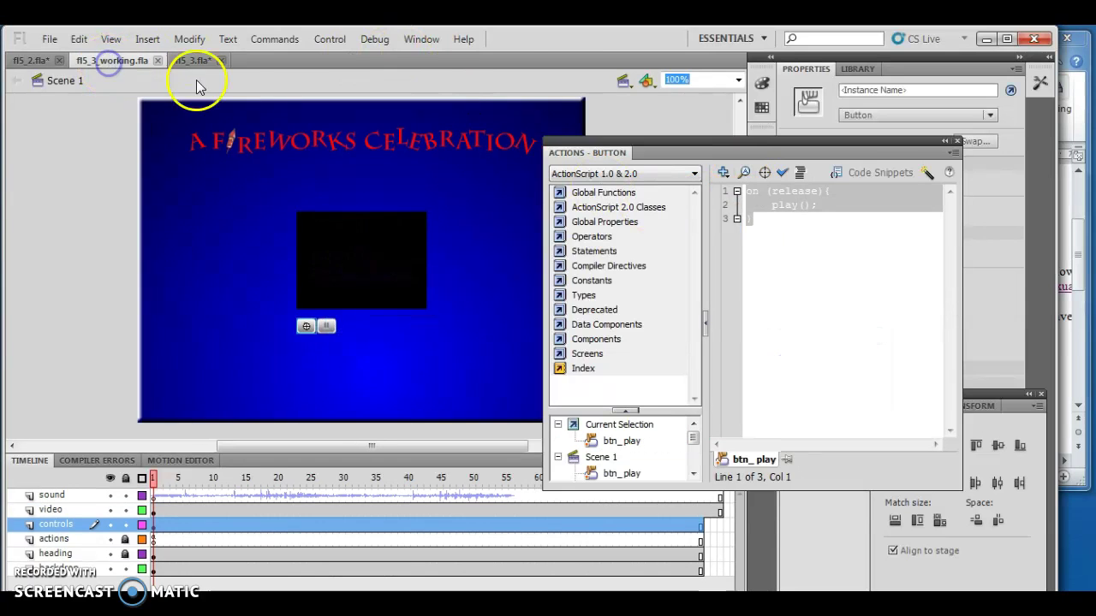
left_click_drag(692, 437, 688, 458)
left_click(620, 442)
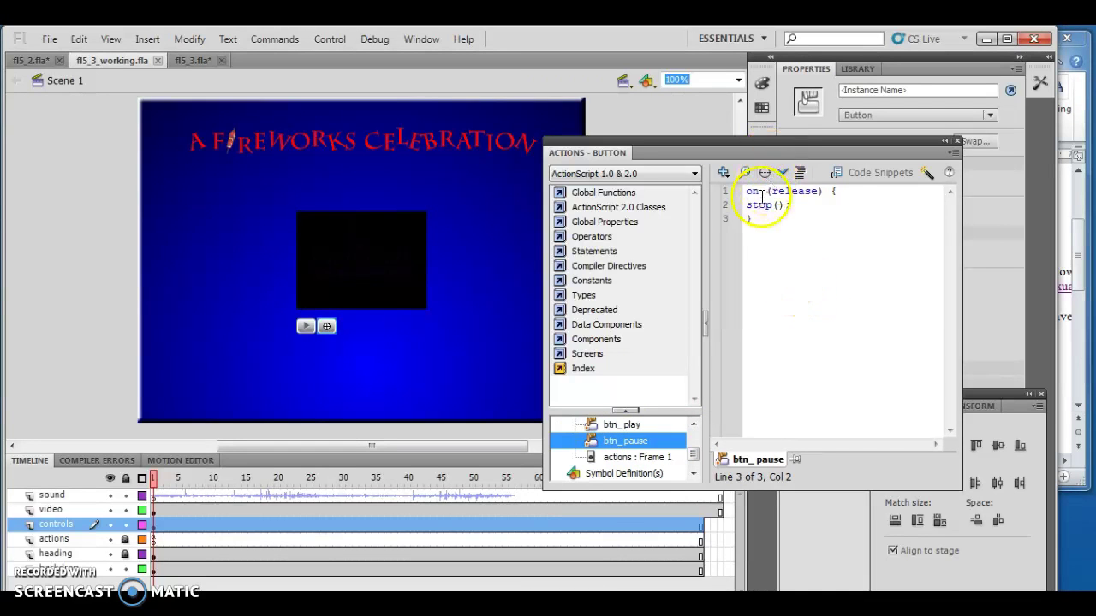
left_click_drag(760, 219, 725, 173)
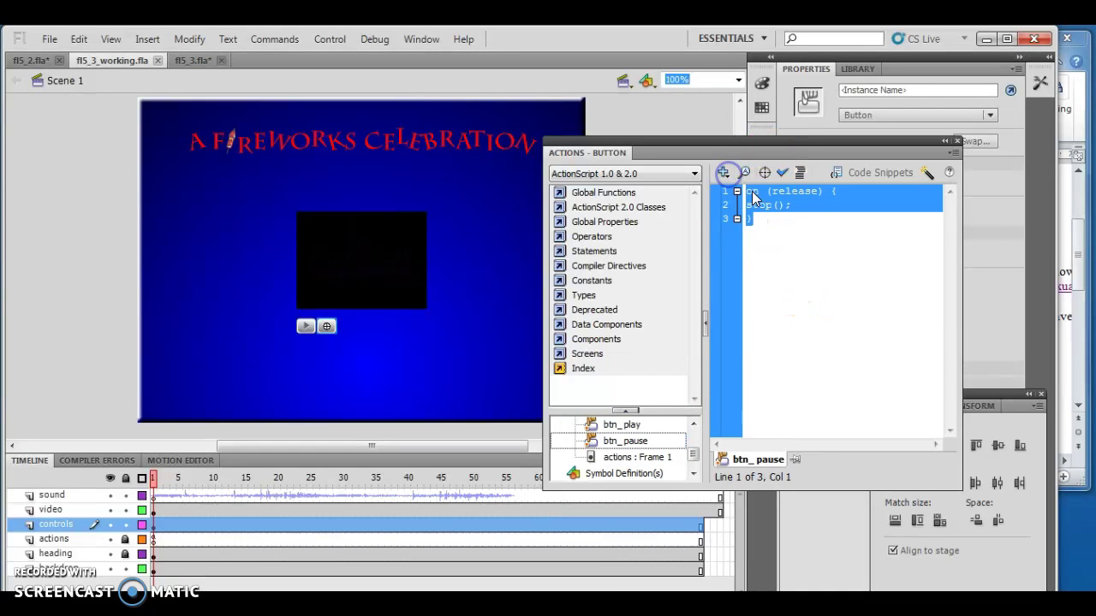
right_click(757, 195)
left_click(808, 290)
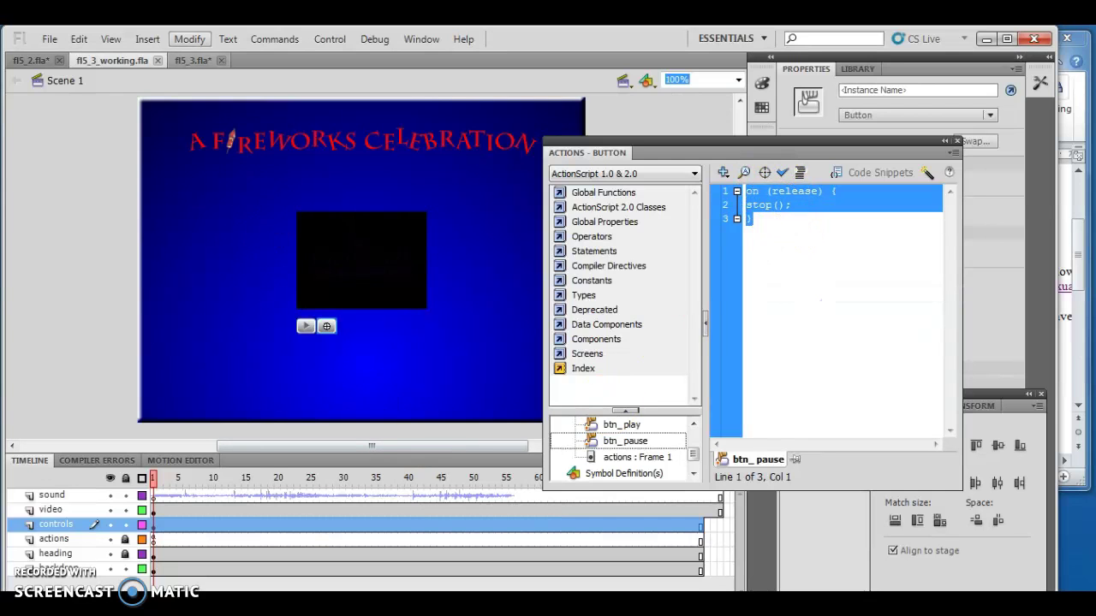
Paste it over stop(); in fl5_3.fla's btn_pause script and close the Actions panel
left_click(190, 62)
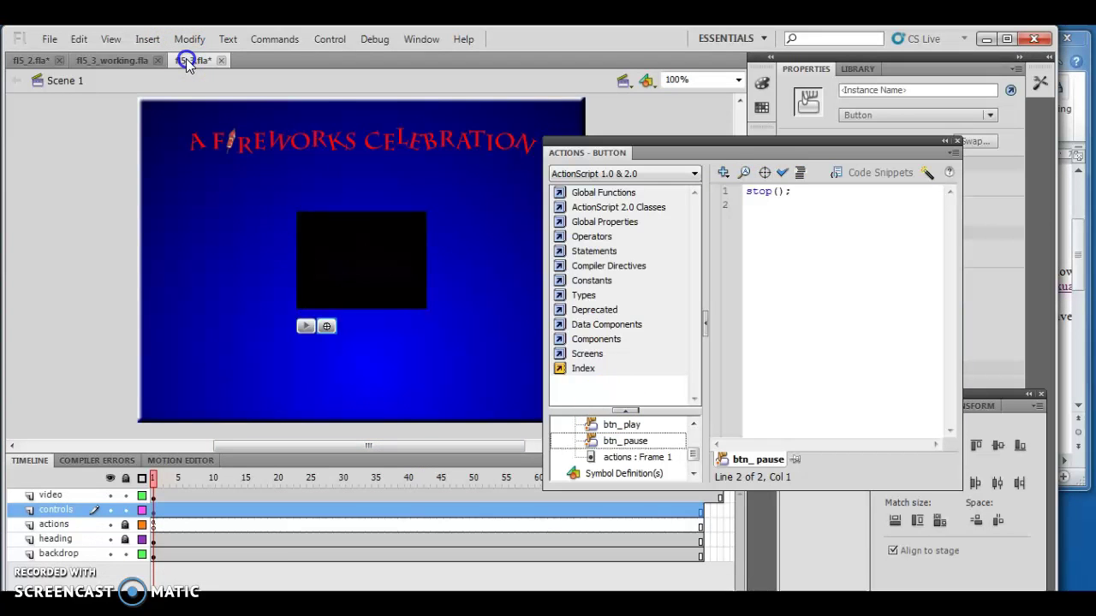
left_click(771, 227)
left_click_drag(744, 202, 734, 189)
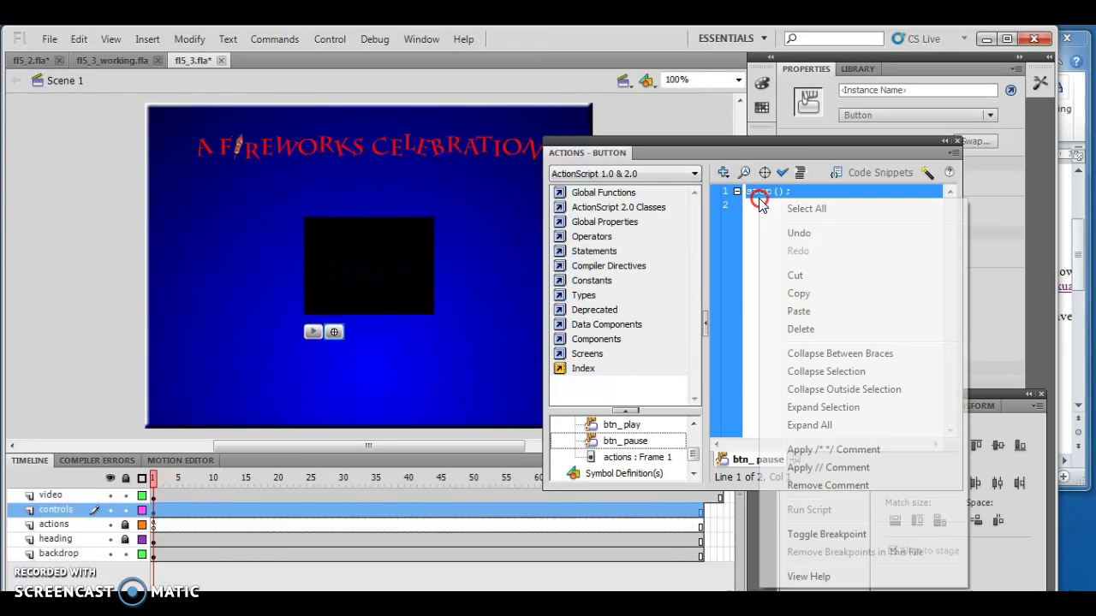
right_click(759, 196)
left_click(799, 311)
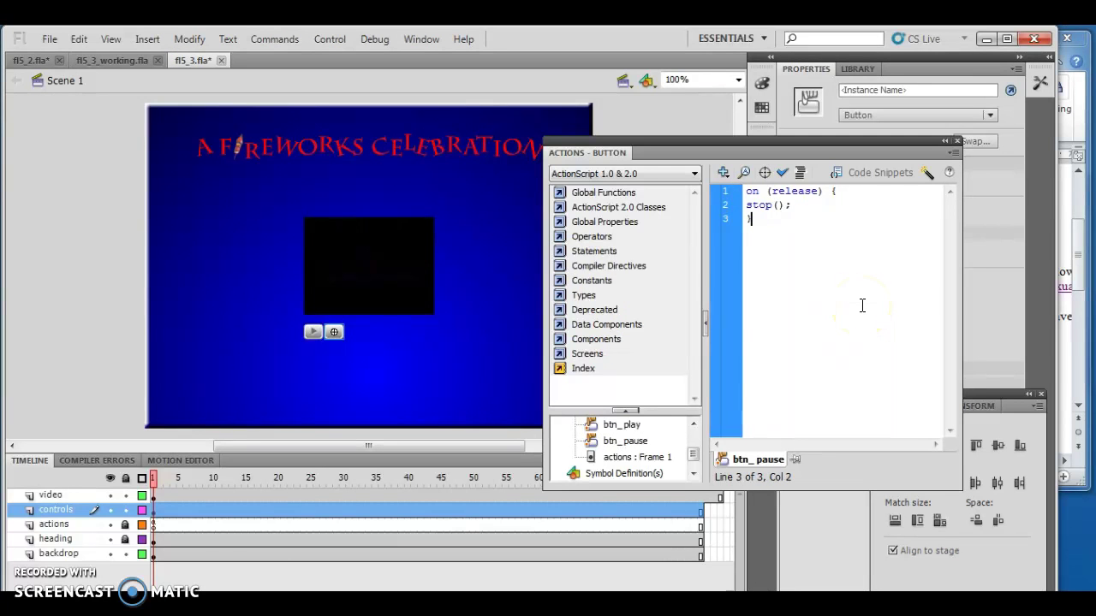
left_click(960, 140)
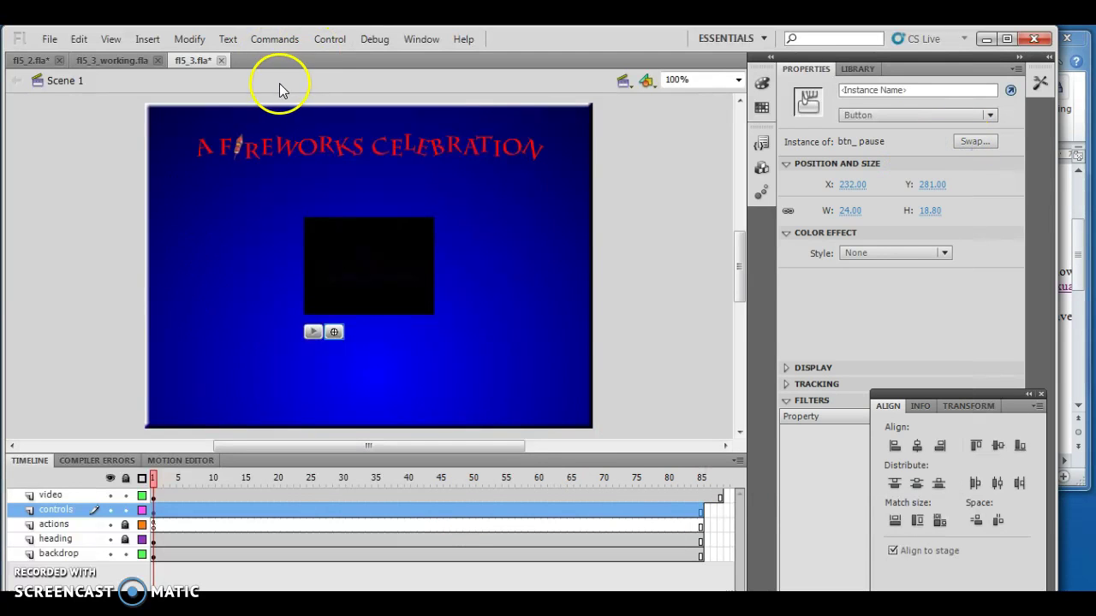
left_click(325, 40)
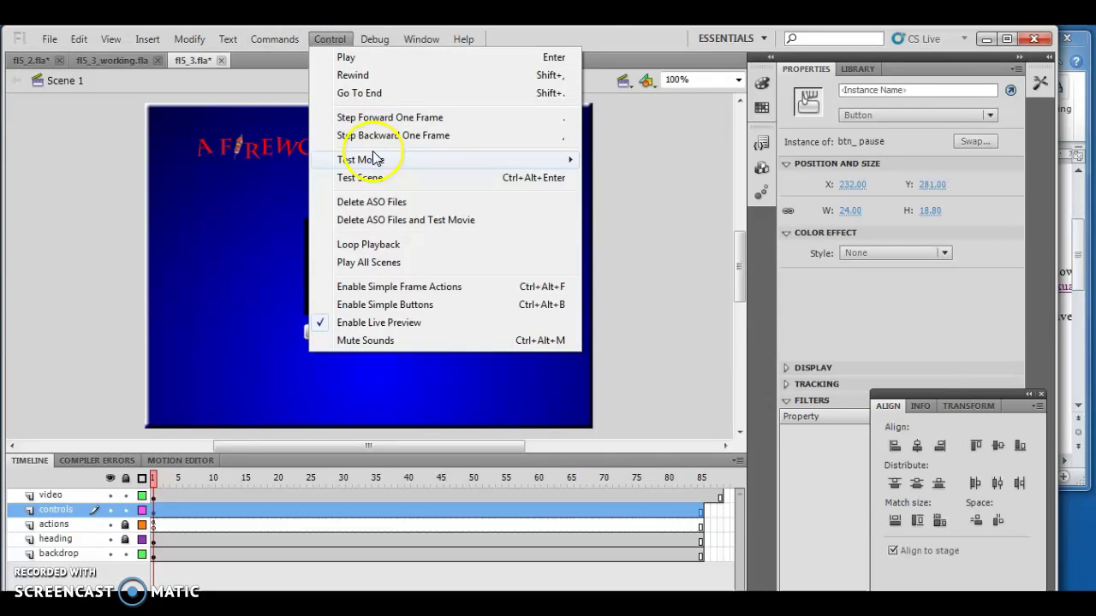
mouse_move(374, 159)
left_click(629, 161)
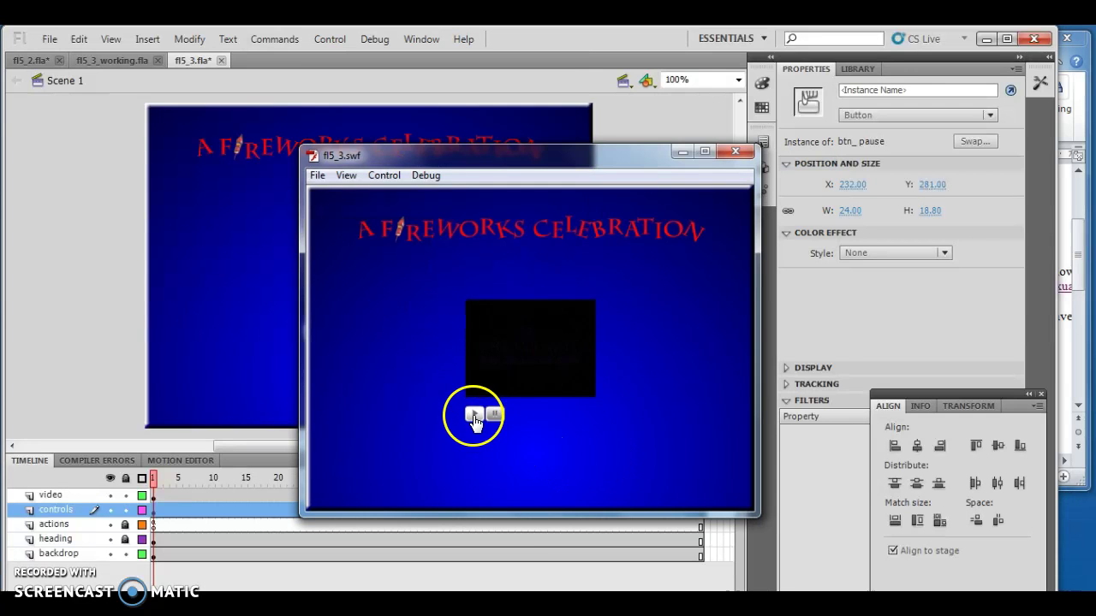
left_click(473, 416)
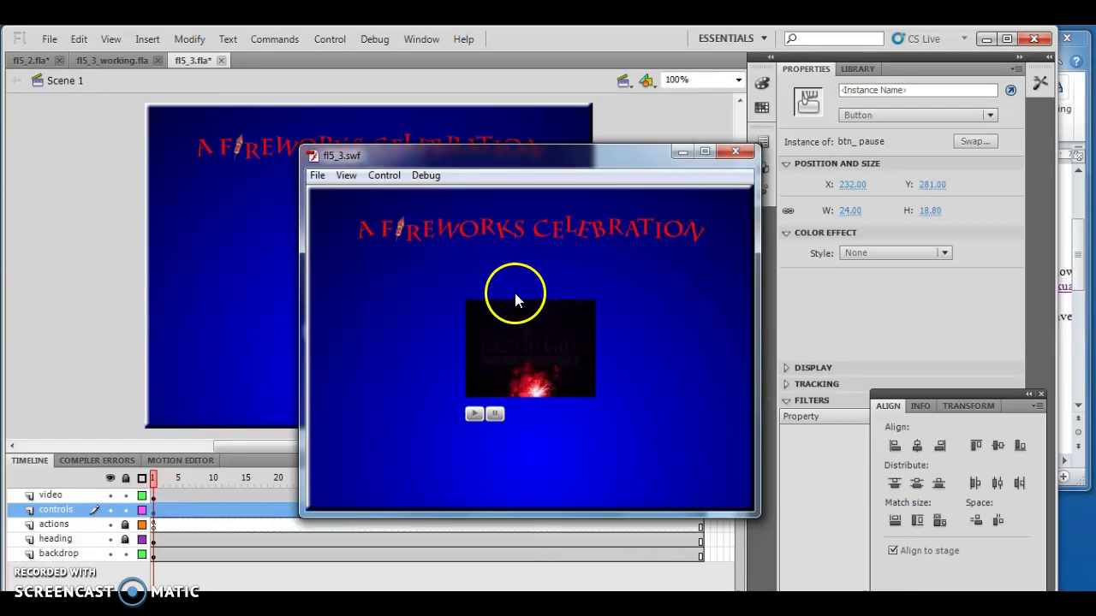
left_click(495, 415)
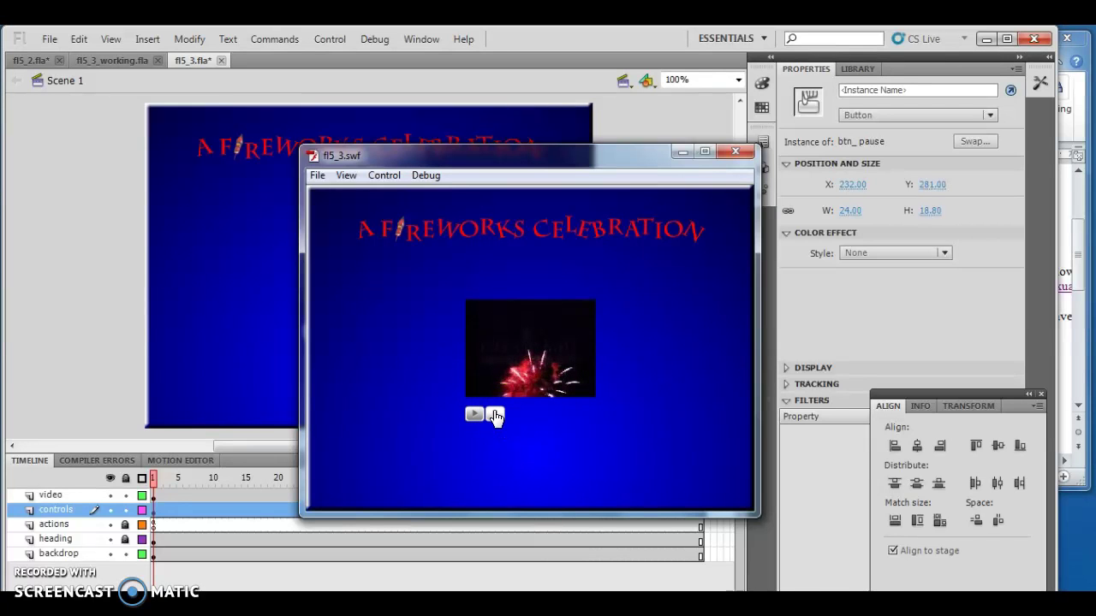
left_click(481, 415)
left_click(477, 416)
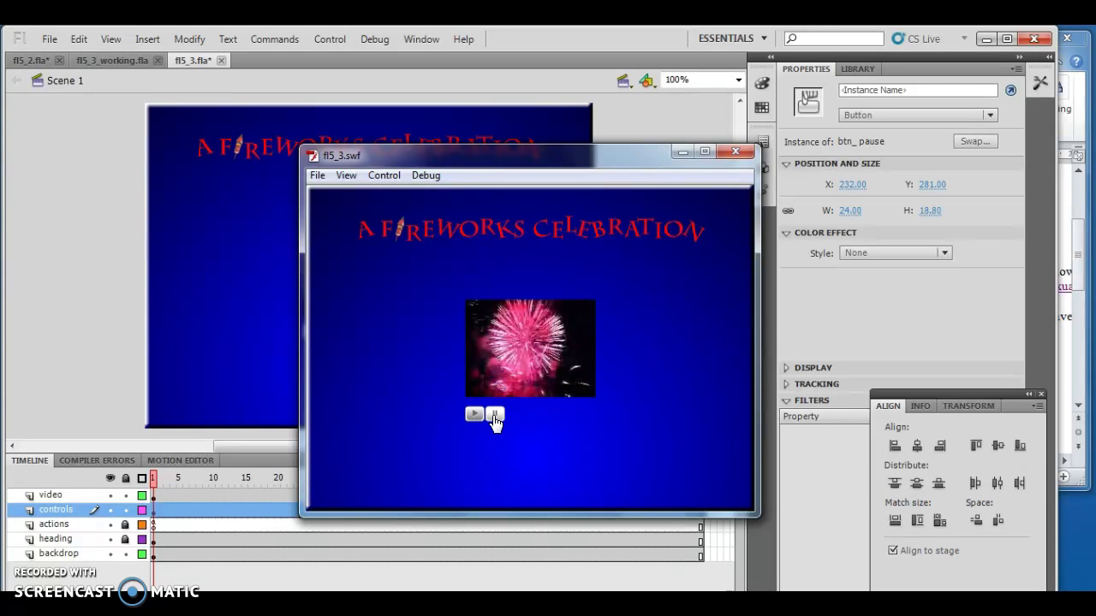
left_click(735, 152)
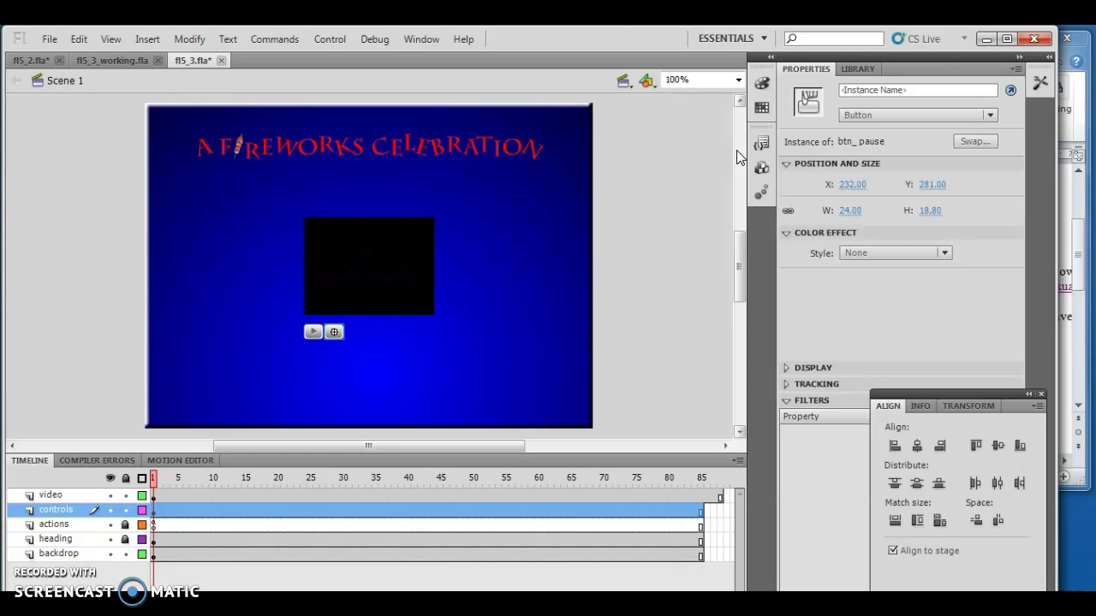
Insert a new layer above the video layer and rename it 'sound'
left_click(60, 498)
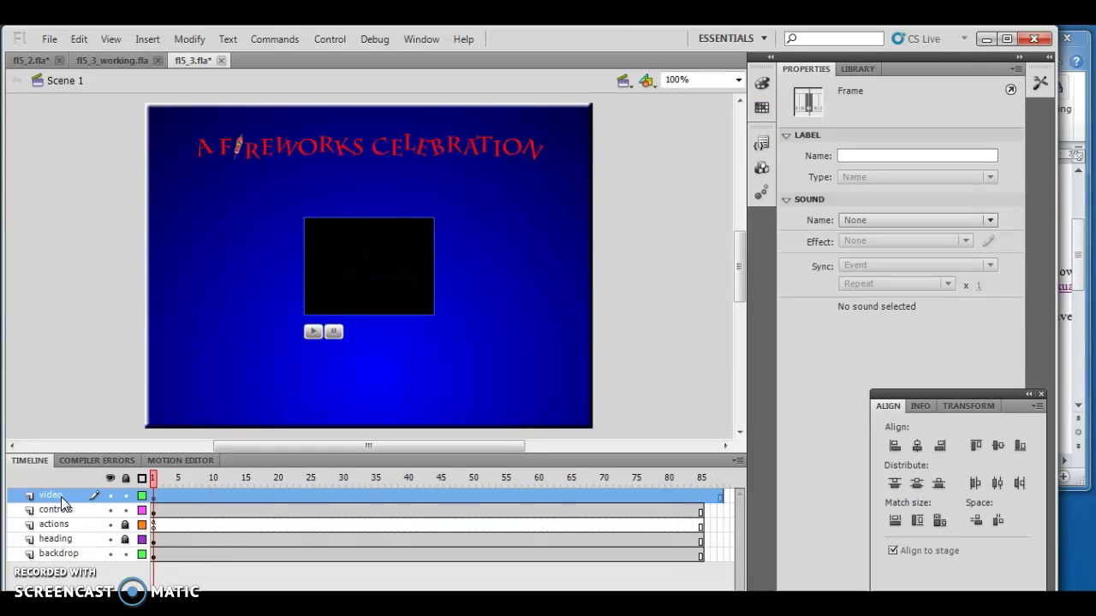
left_click(146, 39)
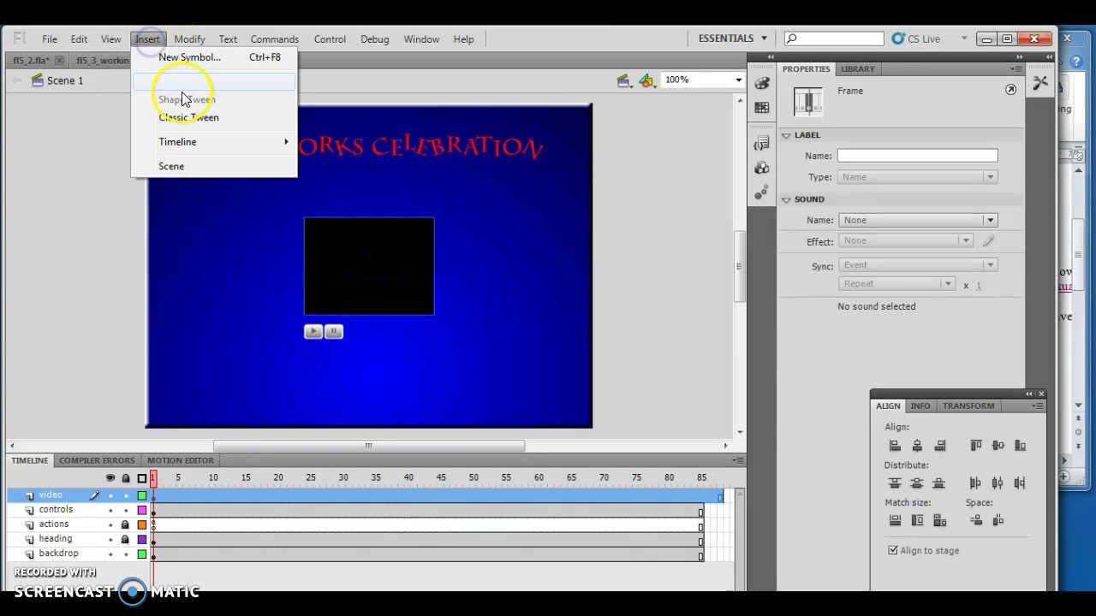
mouse_move(188, 143)
left_click(360, 144)
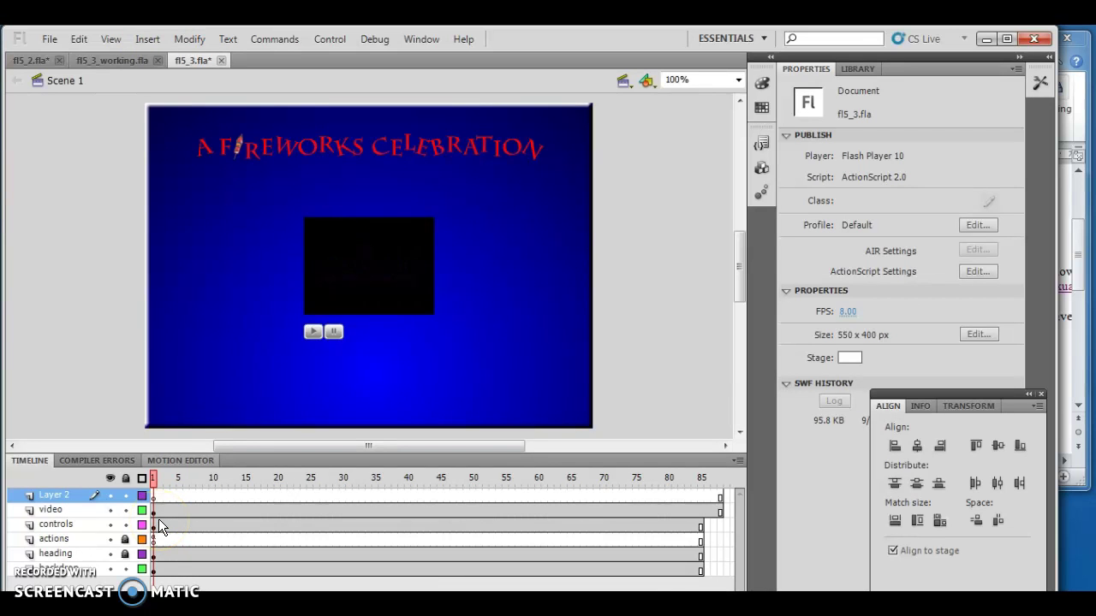
double_click(67, 496)
type("sou")
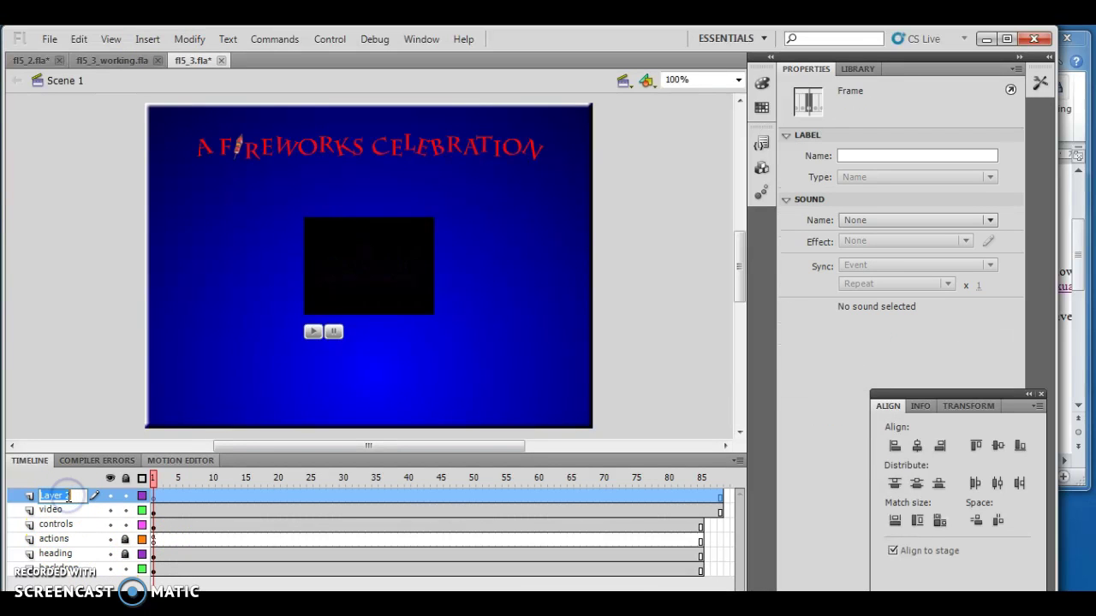
type("nd")
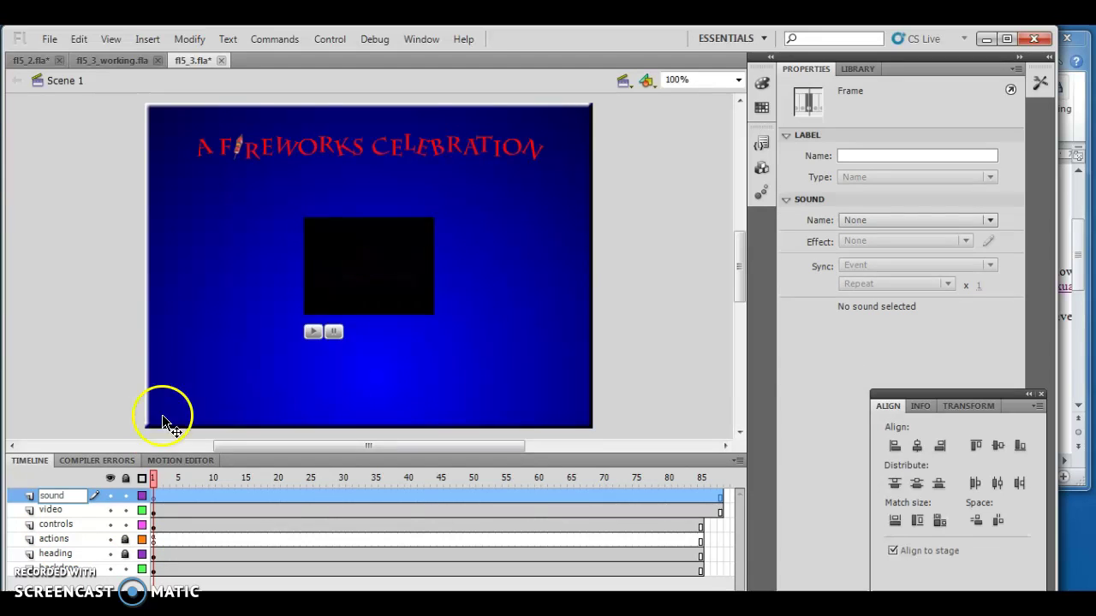
left_click(76, 480)
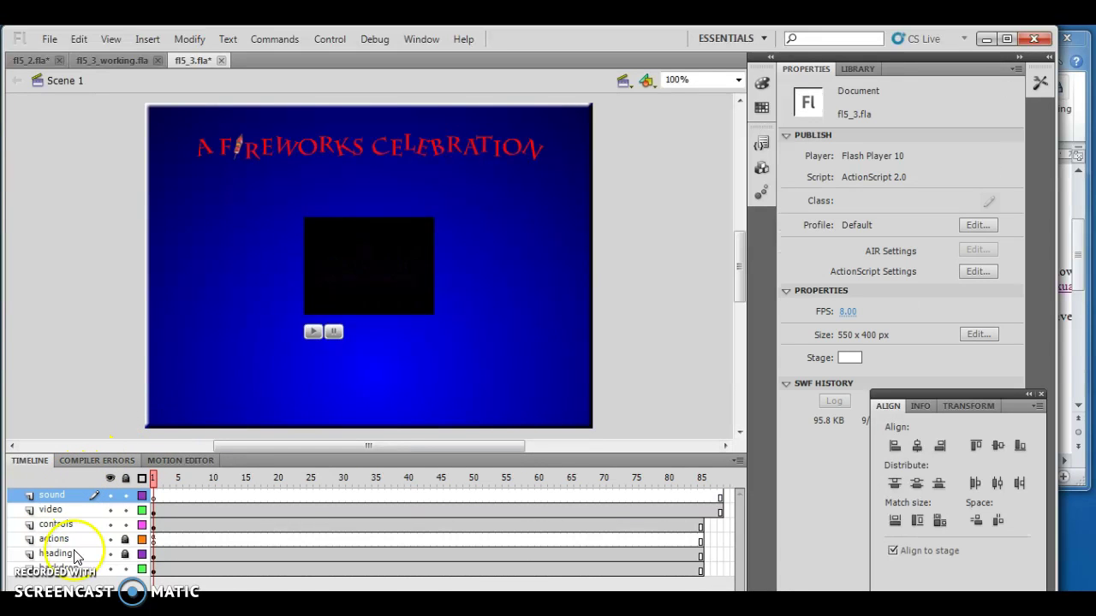
Attach fireworks.wav to frame 1 of the sound layer, with Sync set to Stream and Repeat set to Loop
left_click(154, 495)
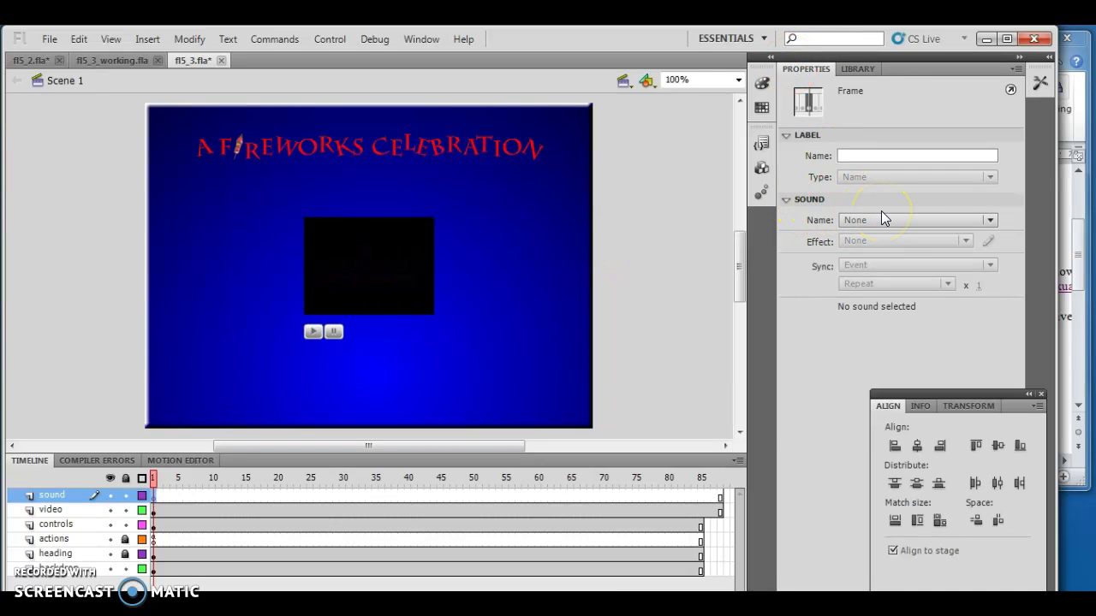
left_click(990, 220)
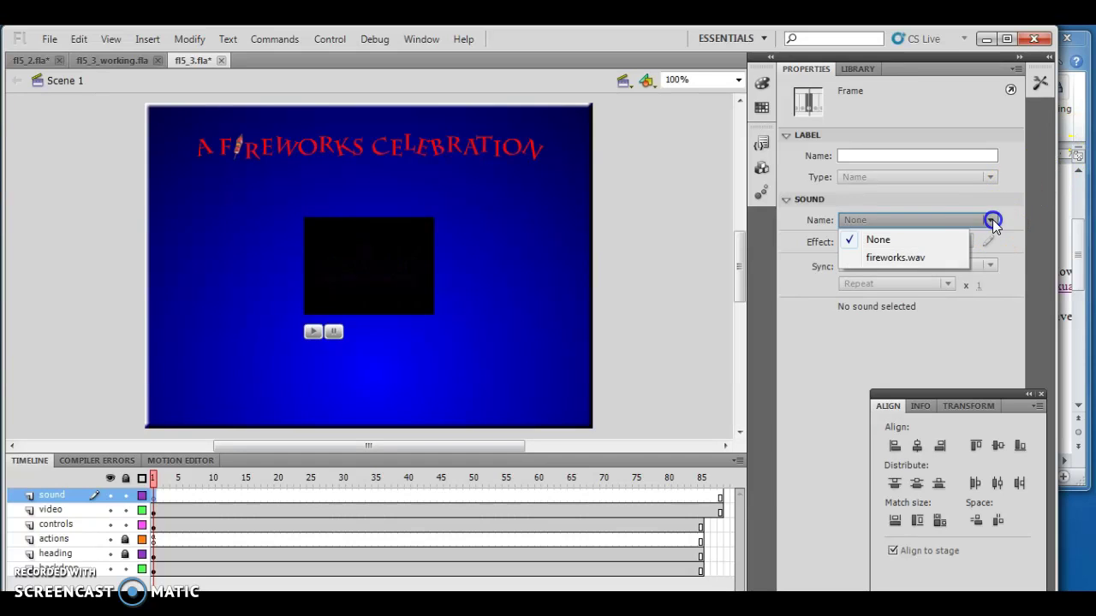
left_click(931, 261)
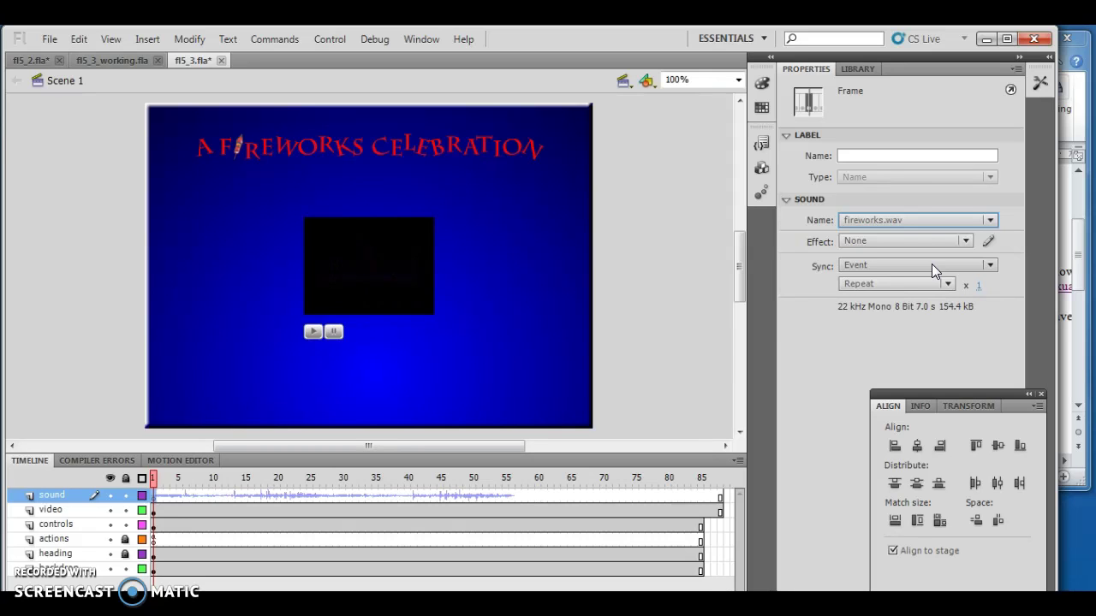
left_click(990, 266)
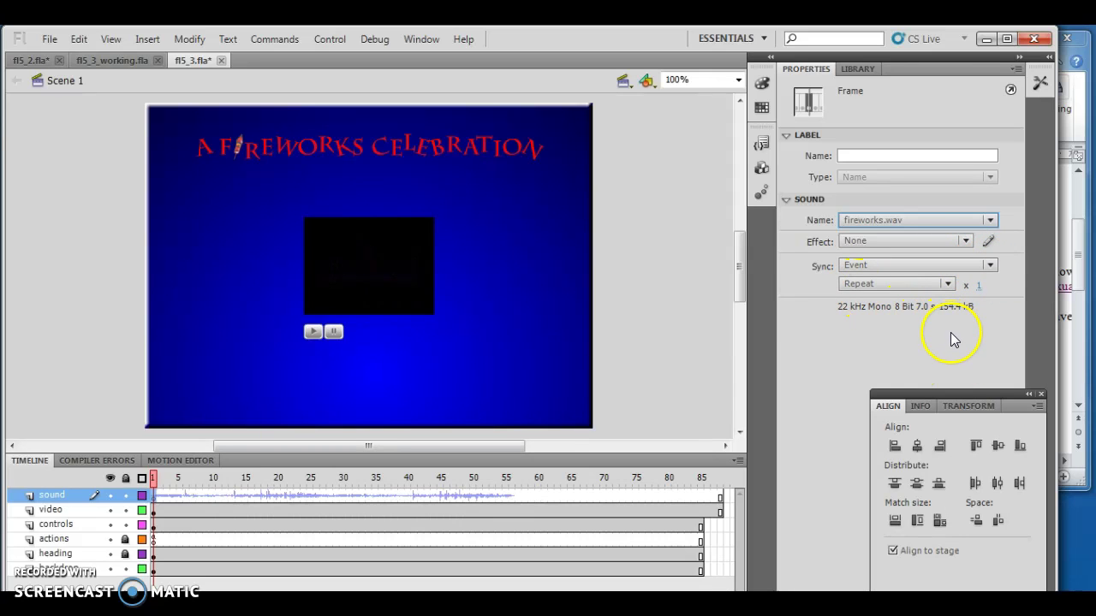
left_click(990, 266)
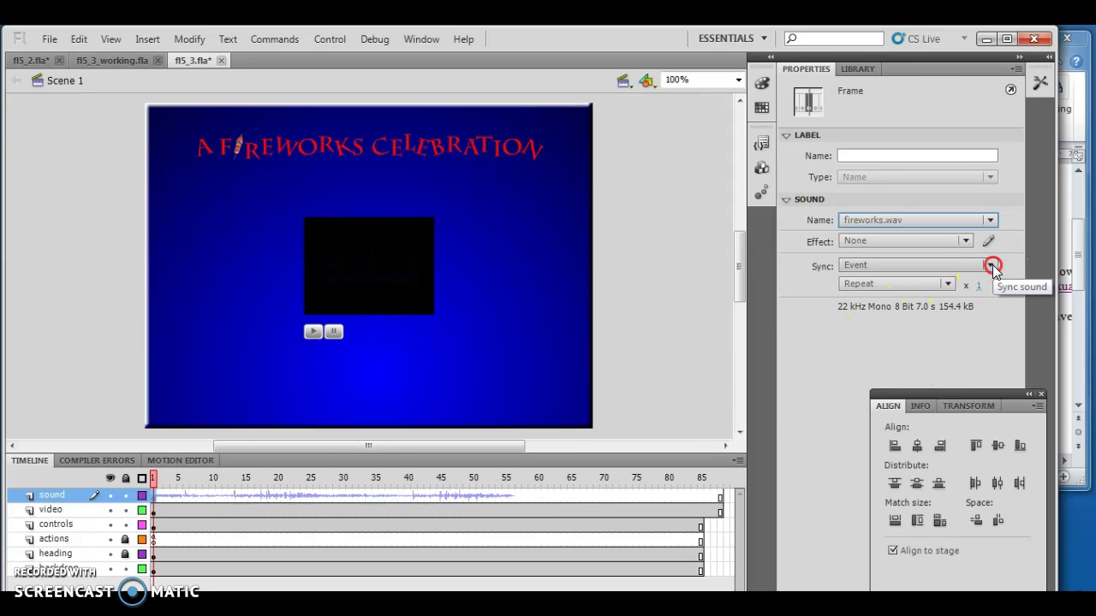
left_click(946, 266)
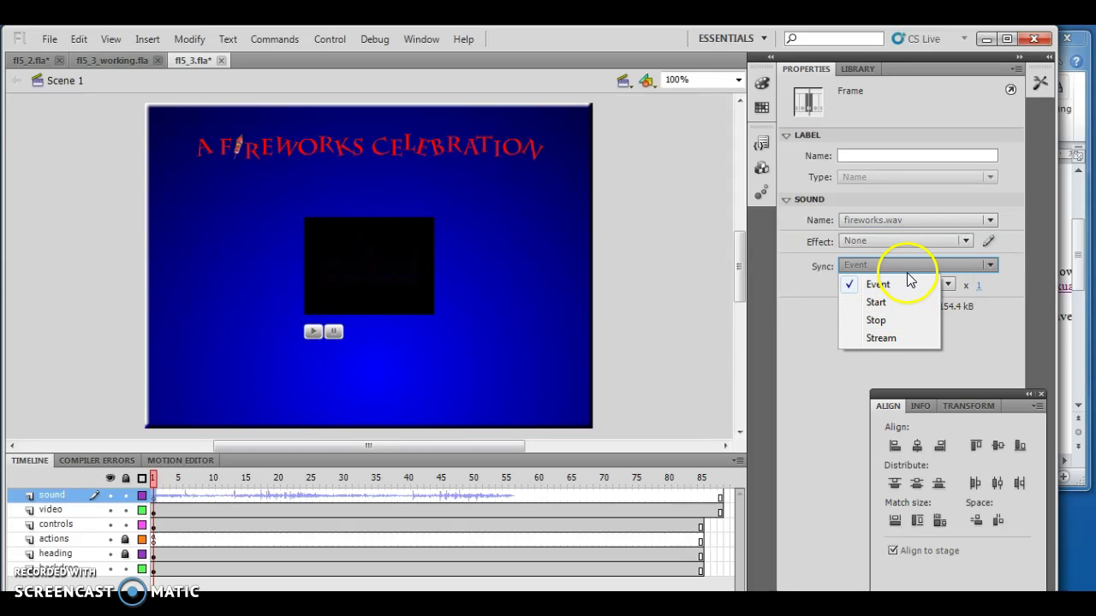
left_click(897, 337)
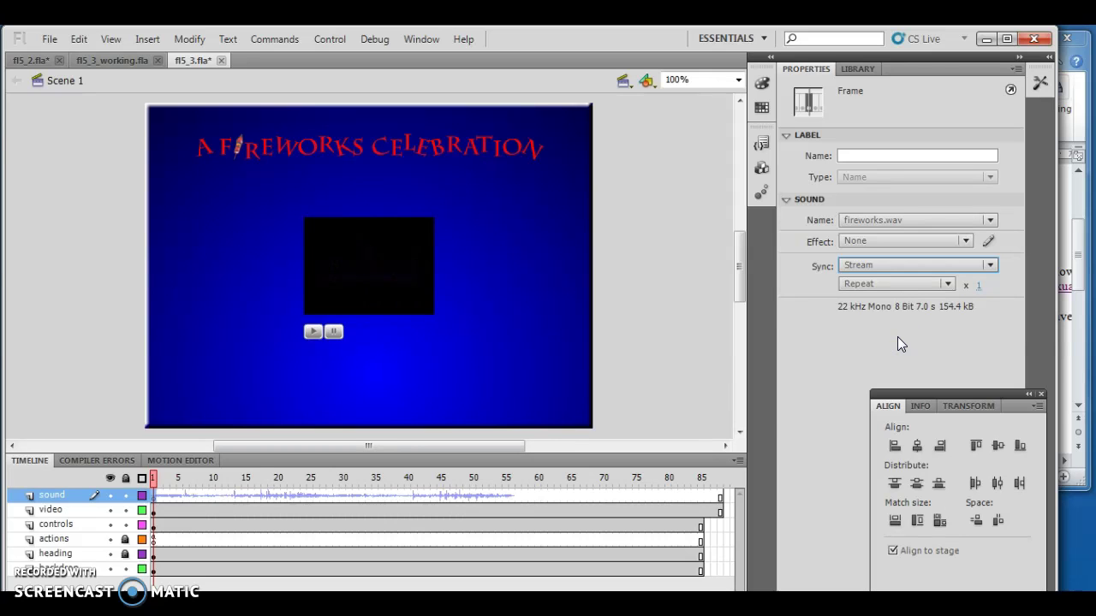
left_click(947, 283)
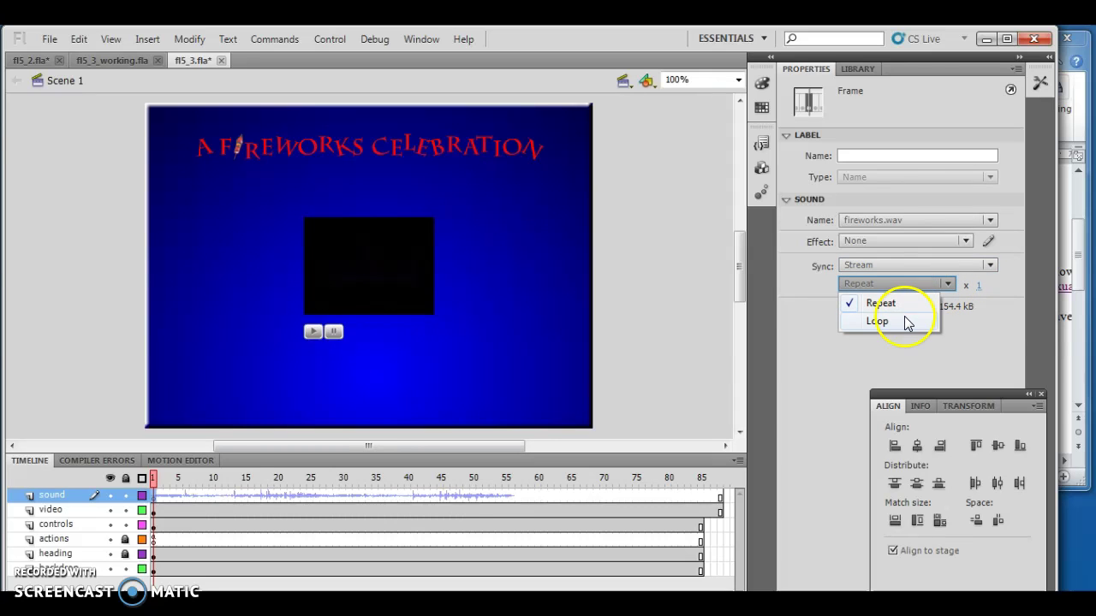
left_click(877, 321)
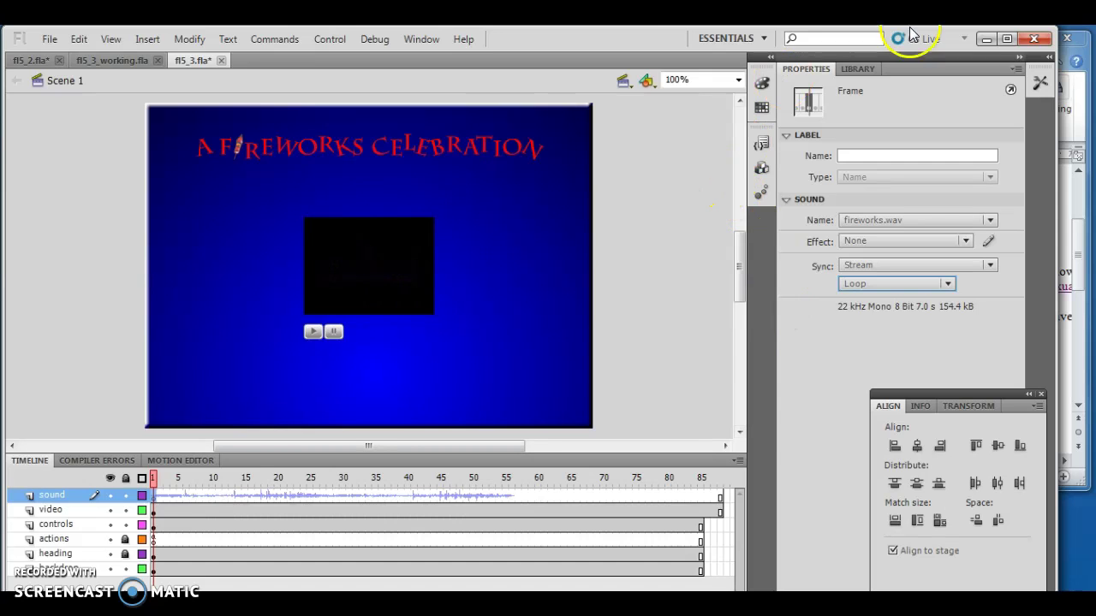
Test the movie in Flash Professional as fl5_3.swf and start the fireworks video with its play button
left_click(349, 42)
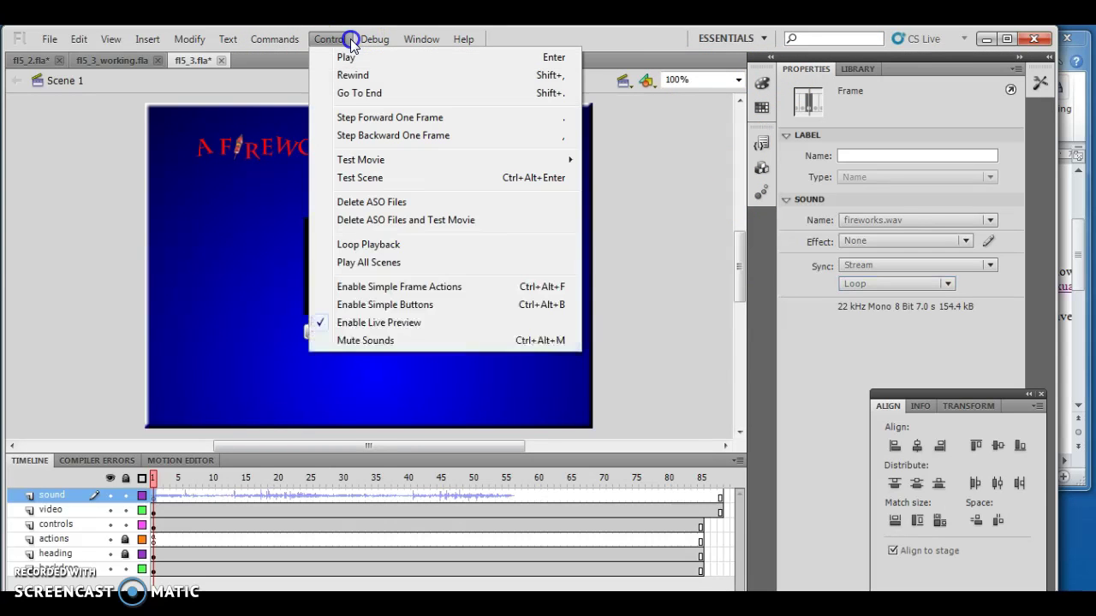
mouse_move(540, 162)
left_click(618, 161)
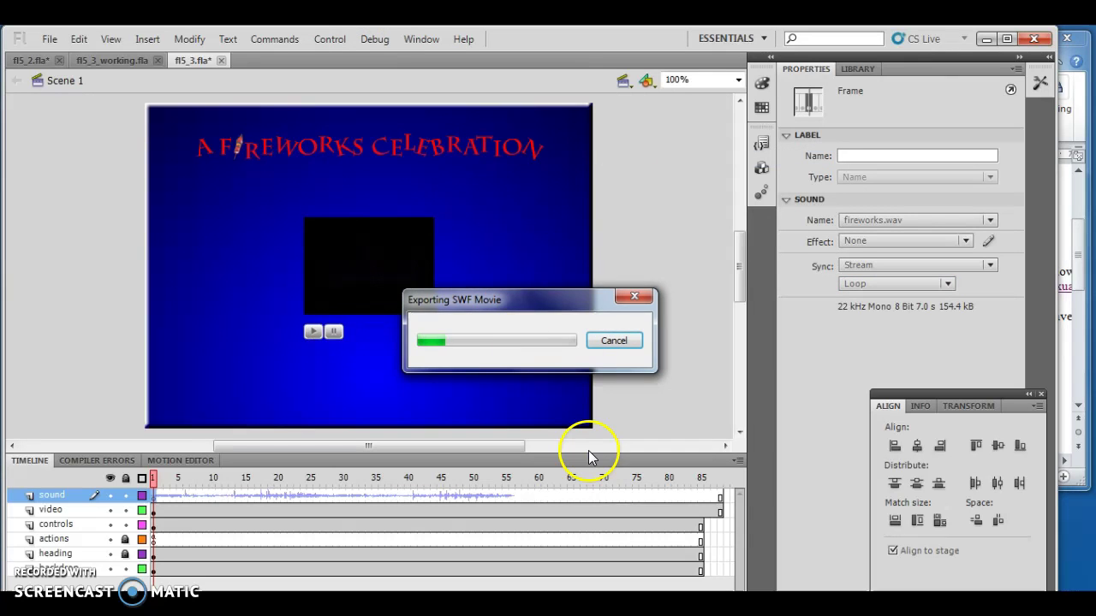
left_click(475, 415)
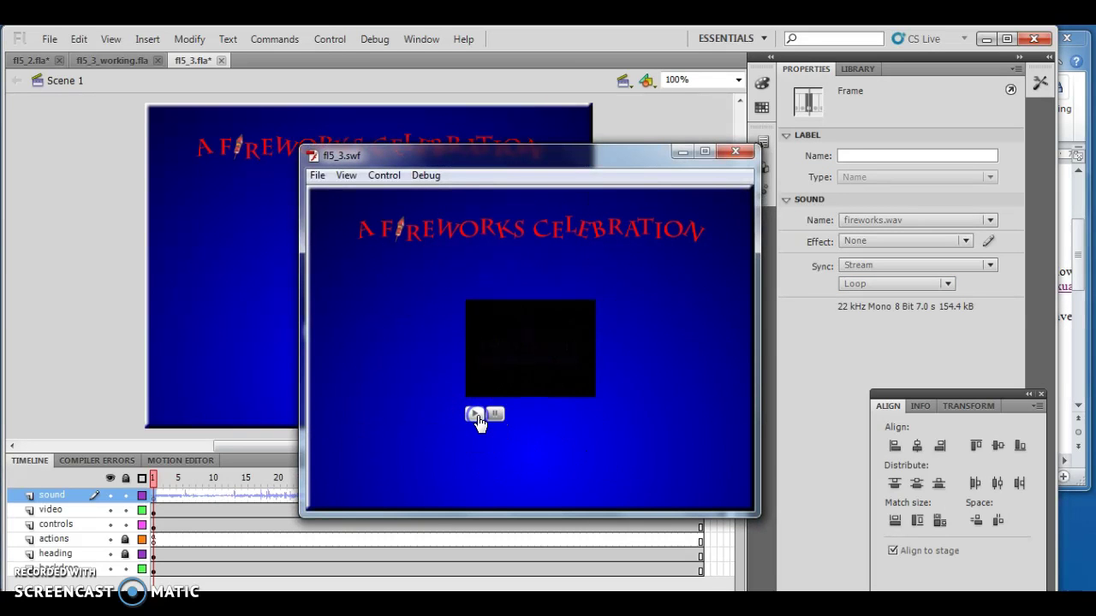